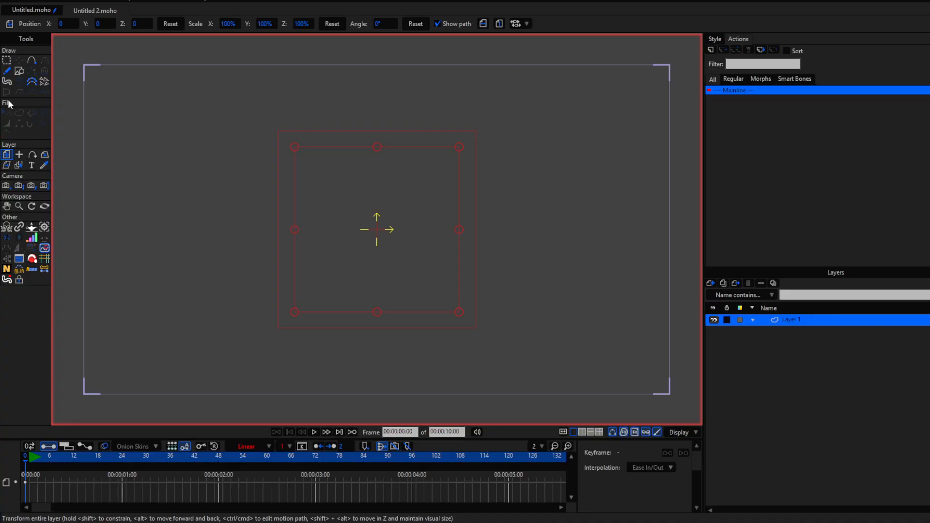
Insert the text "MOTION" as an orange, centred Corbel Bold text layer and convert it to a vector layer.
{"action": "left_click", "coordinate": [33, 165]}
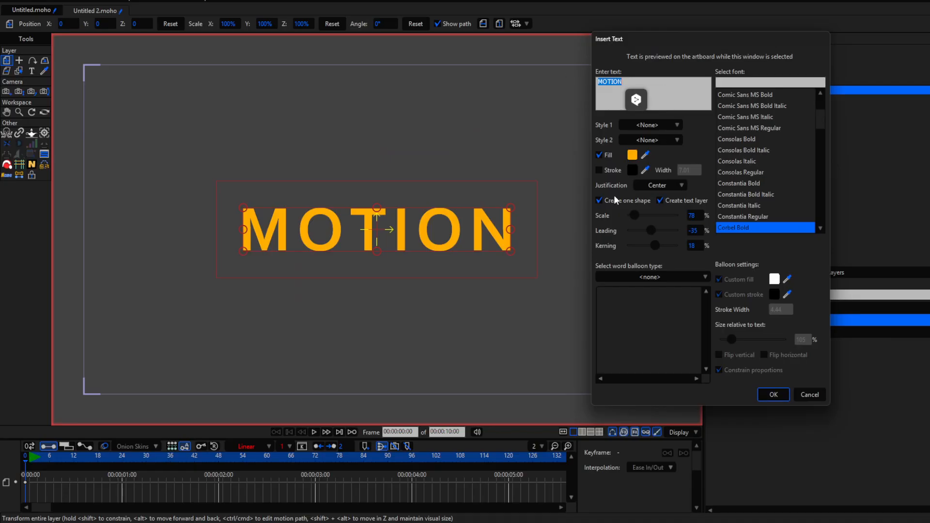
{"action": "left_click", "coordinate": [773, 394]}
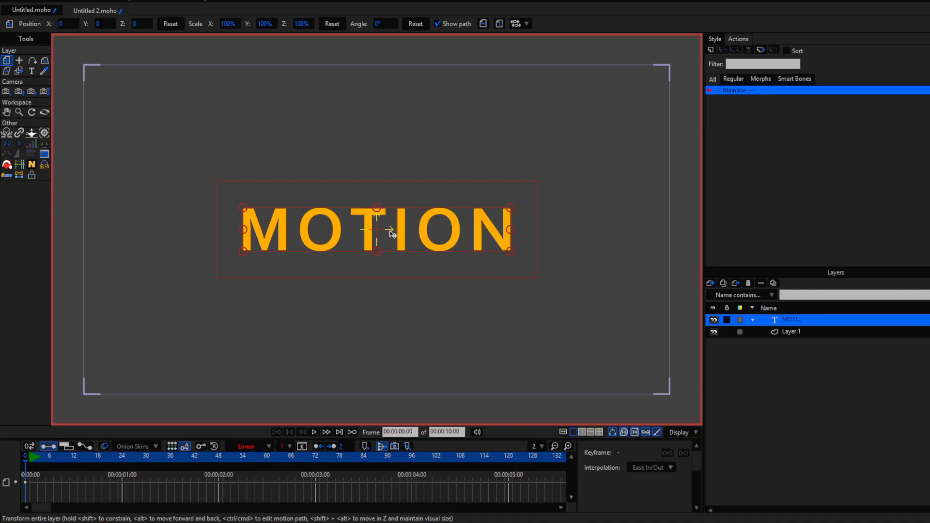
{"action": "right_click", "coordinate": [789, 320]}
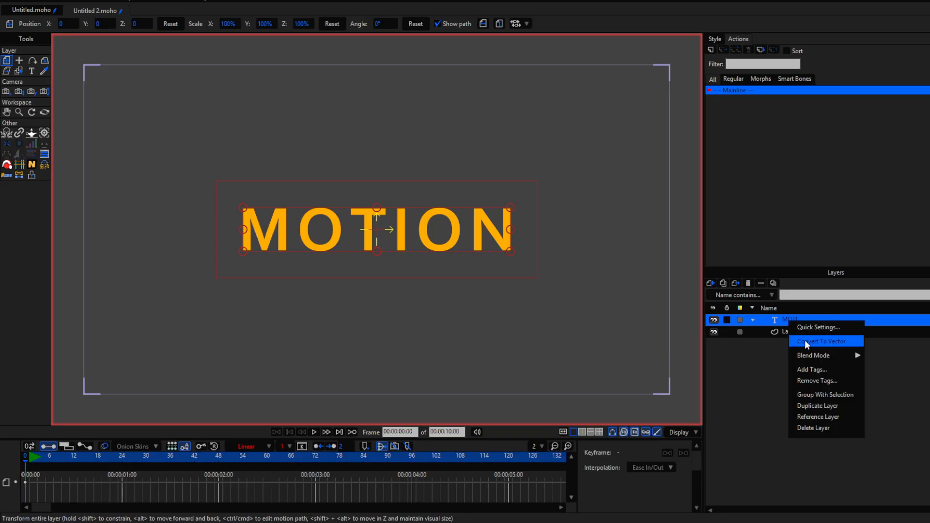
{"action": "left_click", "coordinate": [819, 342]}
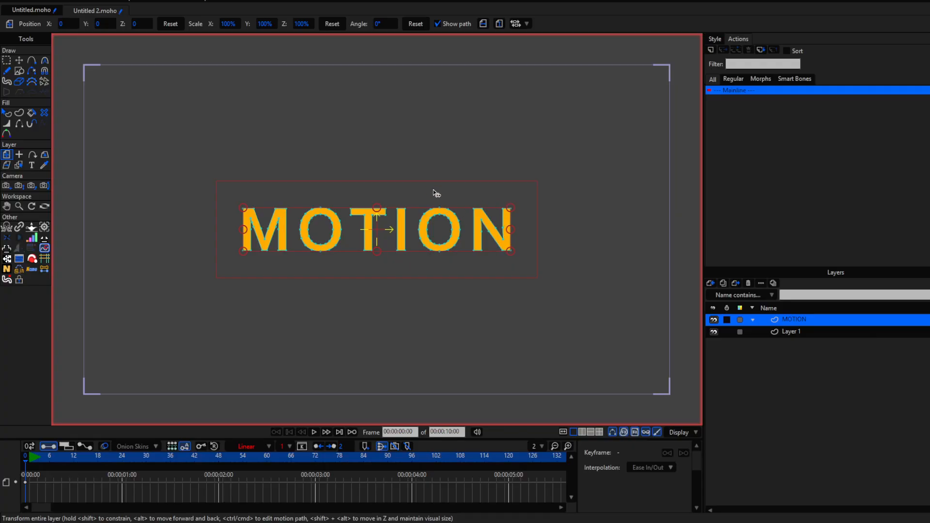
Enlarge the MOTION layer uniformly to a scale of about 200%.
{"action": "left_click_drag", "start_coordinate": [515, 214], "coordinate": [564, 186]}
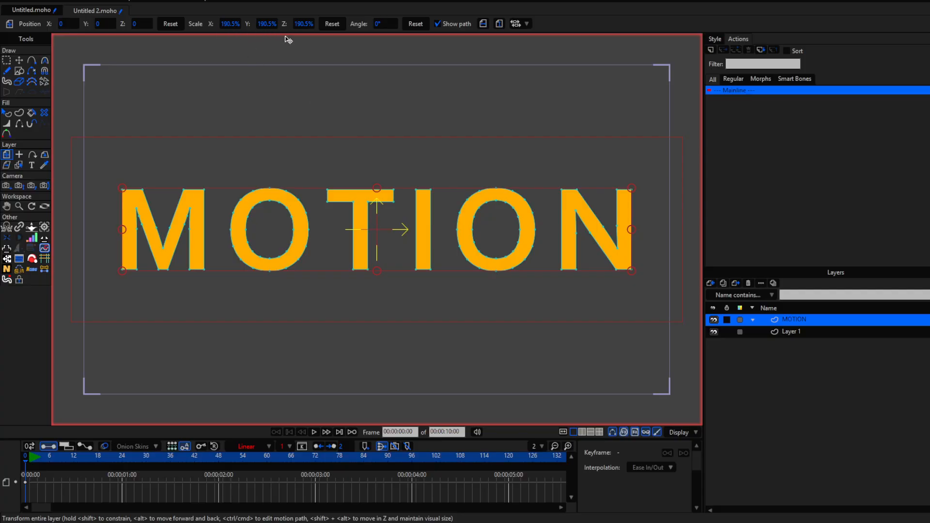
{"action": "left_click", "coordinate": [332, 24]}
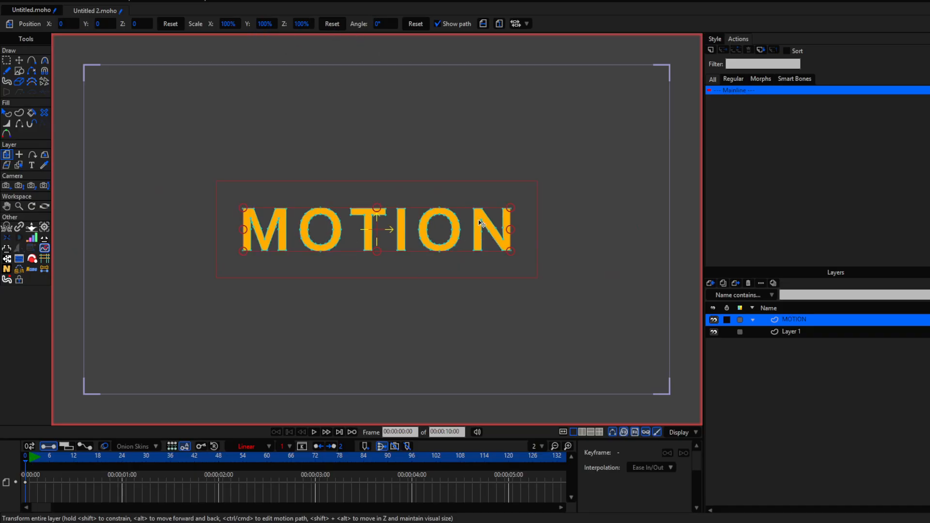
{"action": "left_click_drag", "start_coordinate": [509, 209], "coordinate": [571, 184]}
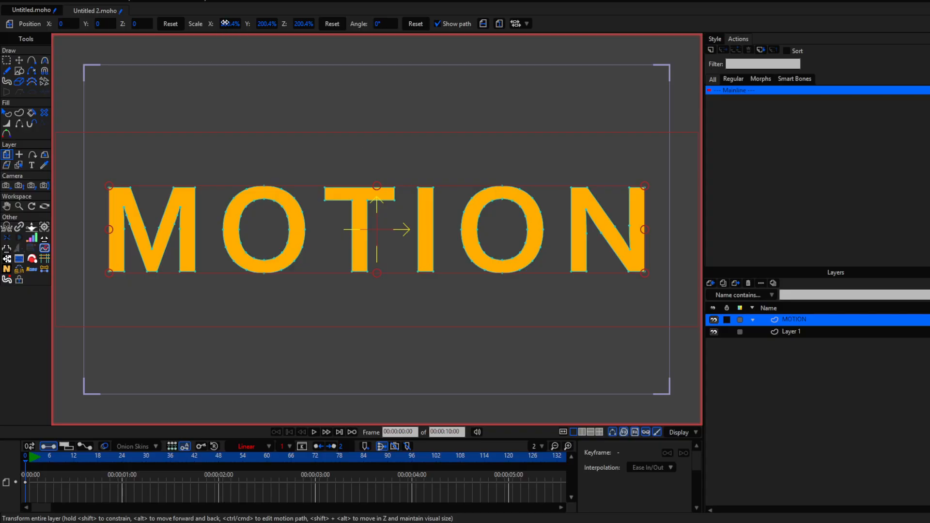
Freeze the transform of the MOTION layer with Pivot Genie.
{"action": "left_click", "coordinate": [33, 228]}
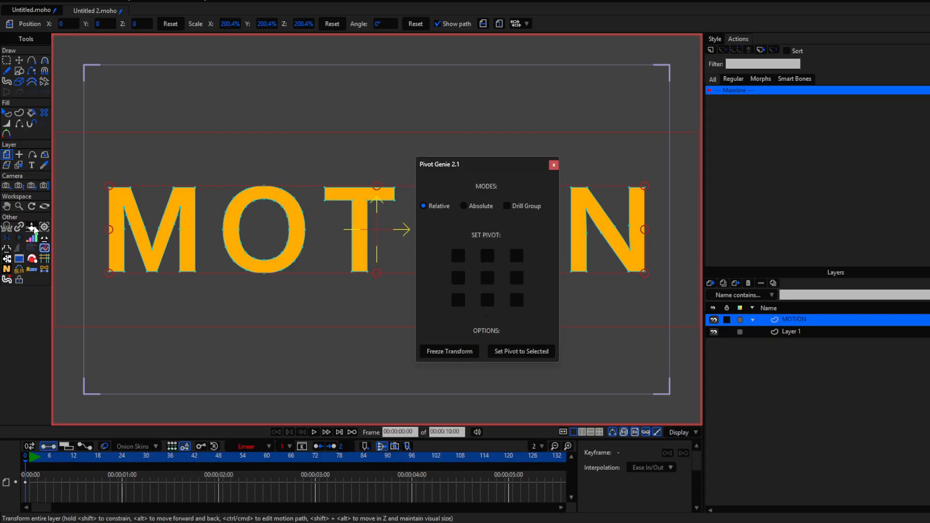
{"action": "left_click_drag", "start_coordinate": [487, 167], "coordinate": [647, 77]}
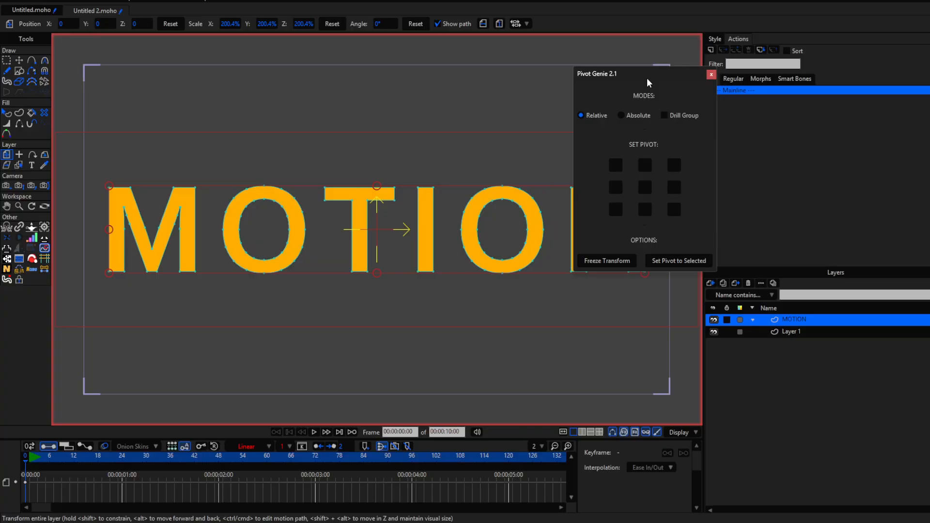
{"action": "left_click", "coordinate": [606, 262]}
{"action": "left_click", "coordinate": [711, 76]}
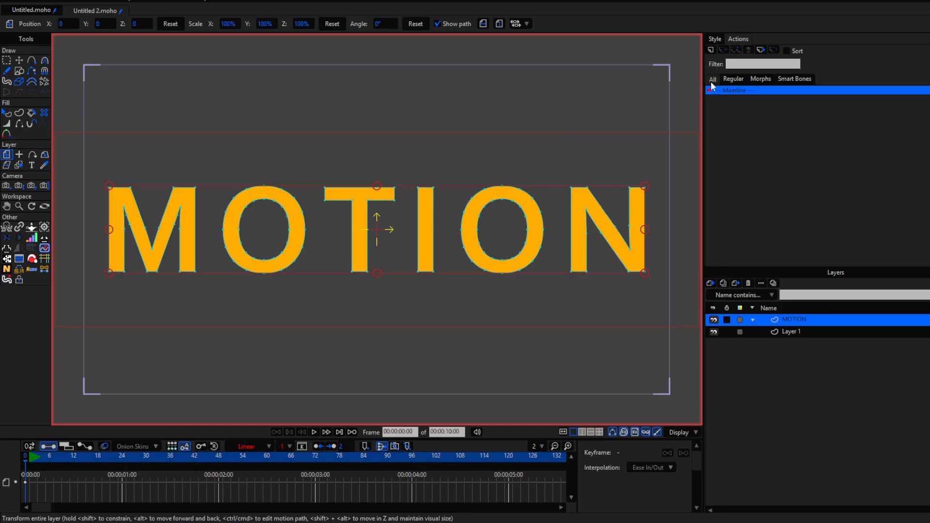
Put the MOTION layer into a new group and name the group Grp_Motion.
{"action": "right_click", "coordinate": [790, 318]}
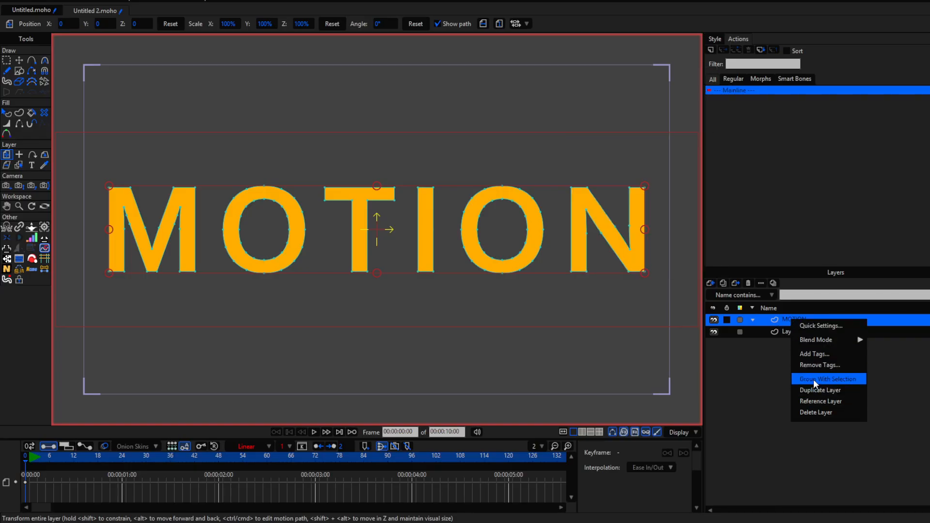
{"action": "left_click", "coordinate": [813, 379]}
{"action": "double_click", "coordinate": [791, 319]}
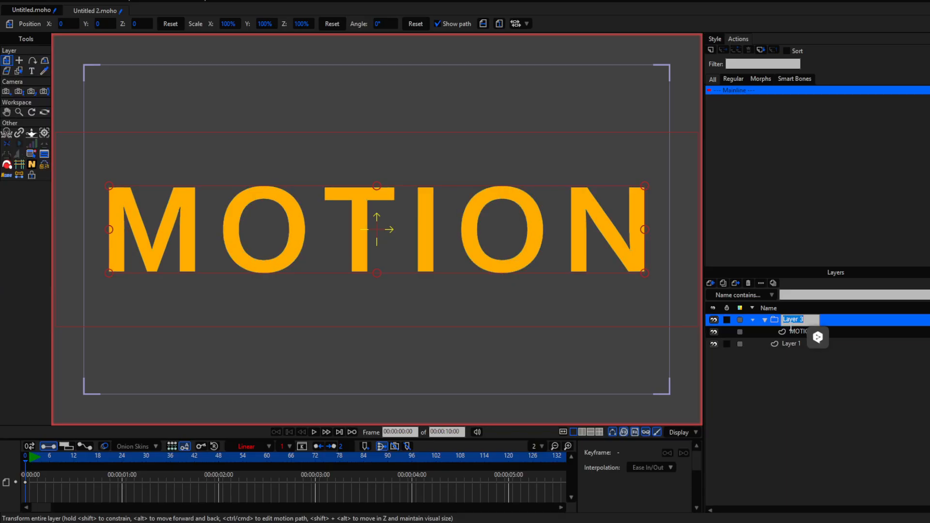
{"action": "key", "text": "ctrl+shift+g"}
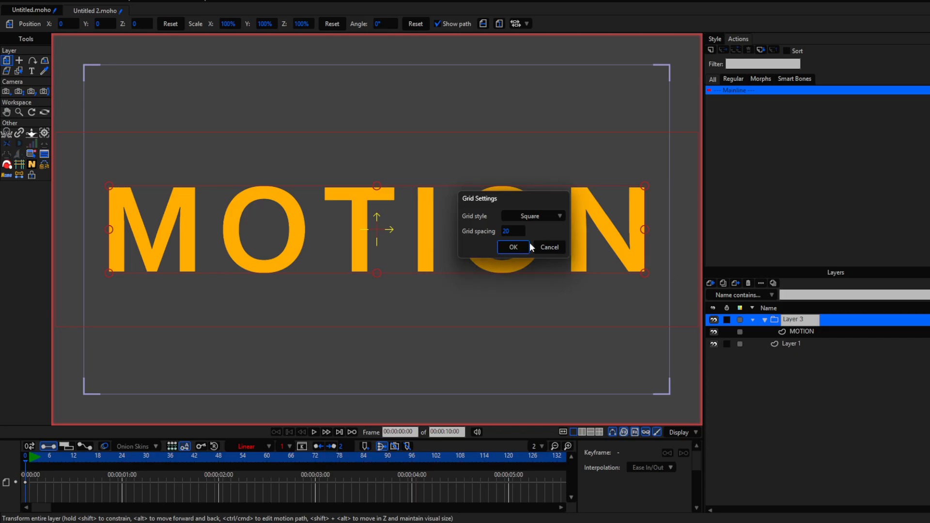
{"action": "left_click", "coordinate": [550, 247]}
{"action": "type", "text": "G"}
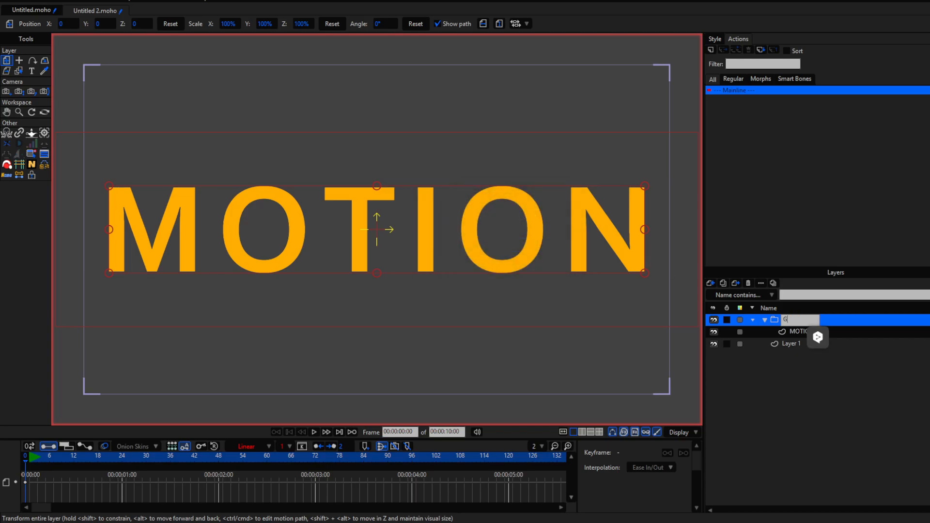
{"action": "type", "text": "rp_Motion"}
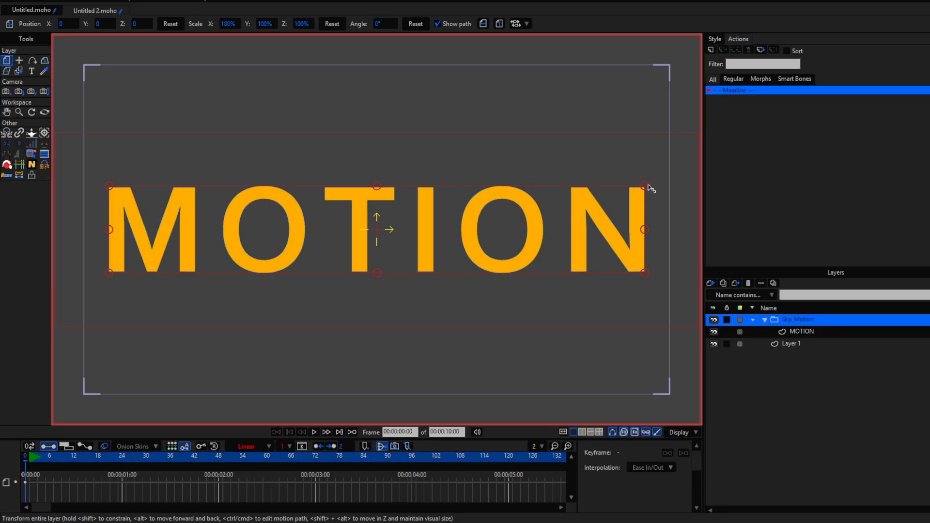
Scale the Grp_Motion group to about 60%, reposition it near the canvas centre and rotate it to about -31°.
{"action": "left_click_drag", "start_coordinate": [648, 188], "coordinate": [528, 218]}
{"action": "left_click_drag", "start_coordinate": [462, 239], "coordinate": [415, 104]}
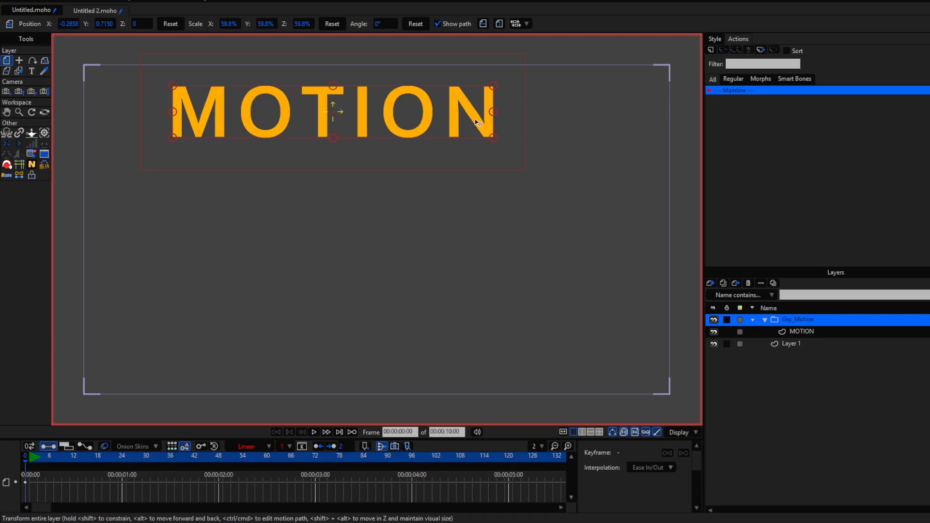
{"action": "left_click_drag", "start_coordinate": [515, 111], "coordinate": [507, 198]}
{"action": "left_click_drag", "start_coordinate": [411, 160], "coordinate": [465, 263]}
Freeze the transform of the rotated Grp_Motion group with Pivot Genie.
{"action": "left_click", "coordinate": [31, 133]}
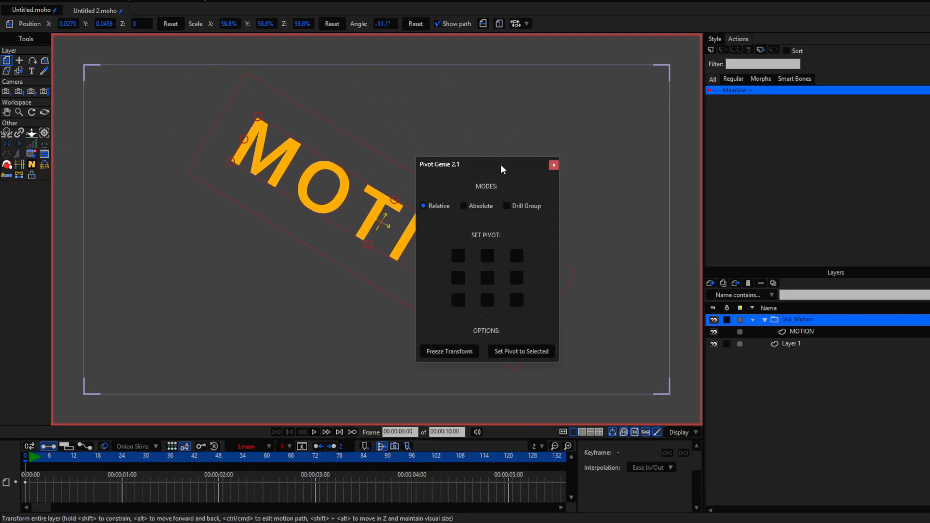
{"action": "left_click_drag", "start_coordinate": [501, 164], "coordinate": [659, 20]}
{"action": "left_click", "coordinate": [621, 204]}
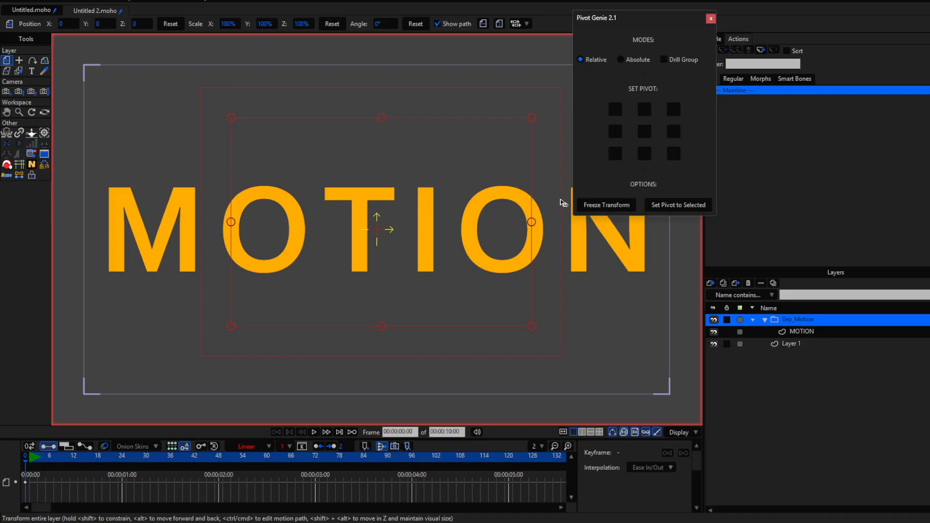
Turn off GPU caching in the canvas display options.
{"action": "left_click", "coordinate": [688, 433]}
{"action": "left_click", "coordinate": [694, 515]}
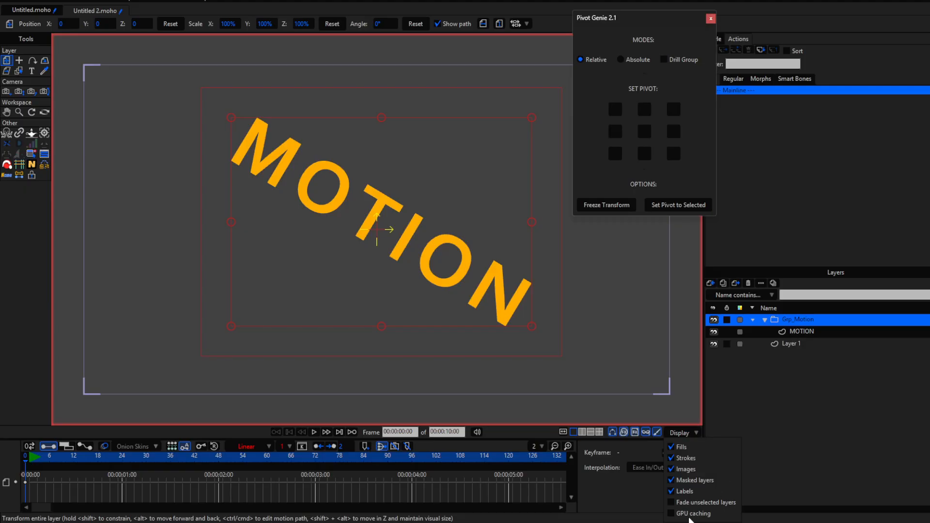
{"action": "left_click", "coordinate": [473, 286]}
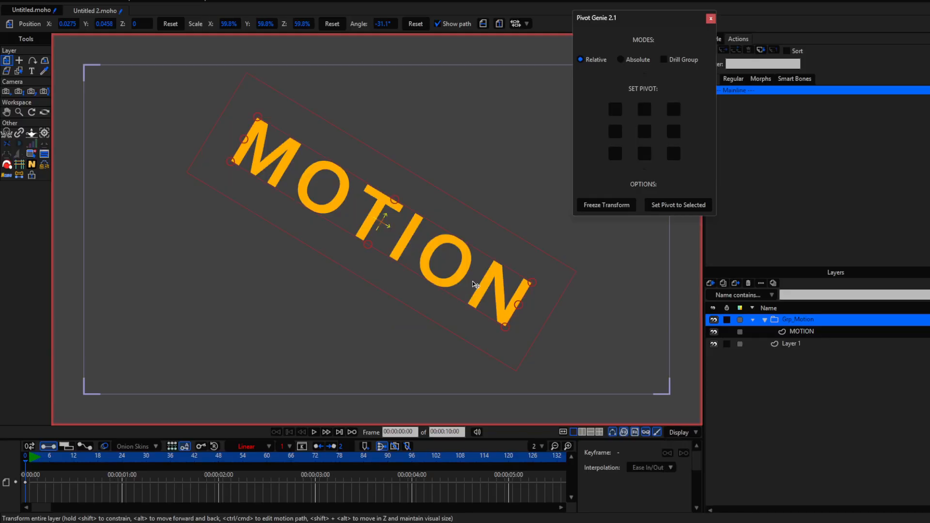
Undo the rotation and moves of the Grp_Motion group, keeping its reduced scale.
{"action": "key", "text": "ctrl+z"}
{"action": "key", "text": "ctrl+z"}
{"action": "key", "text": "ctrl+z"}
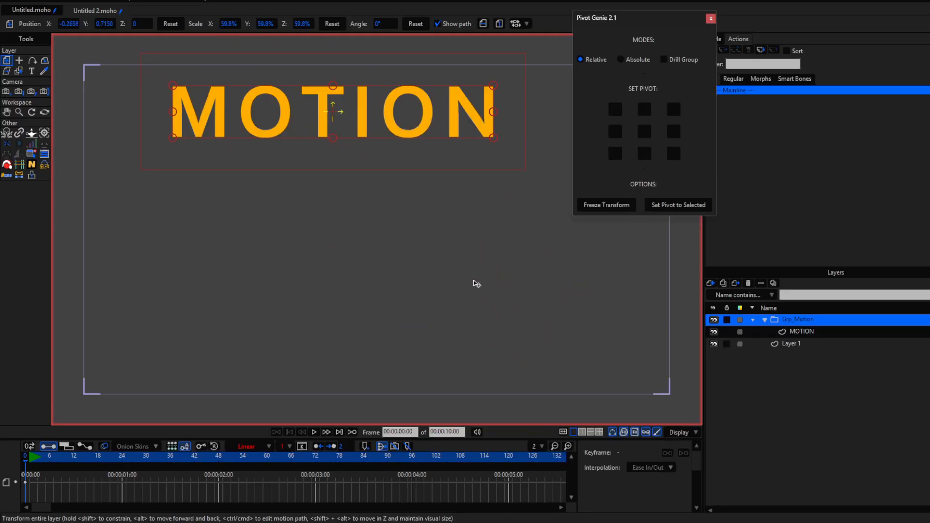
{"action": "key", "text": "ctrl+z"}
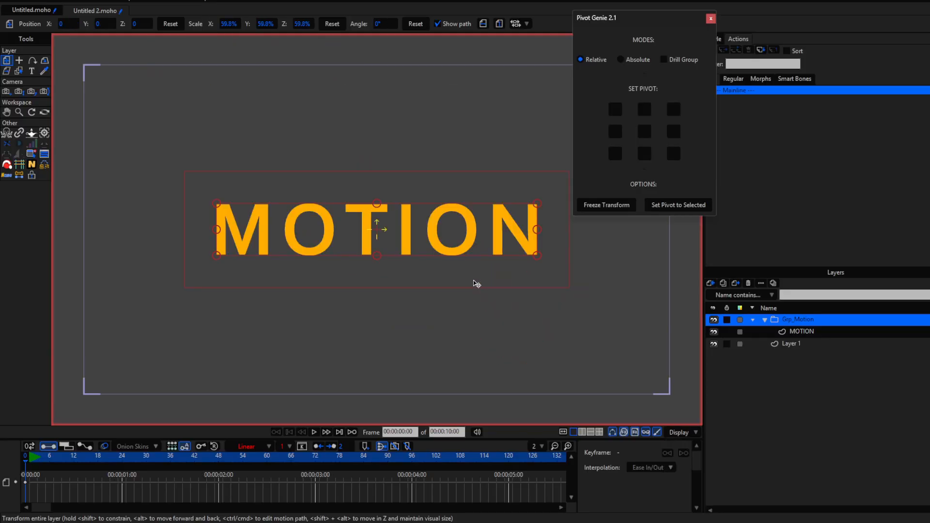
Freeze the transform of the scaled-down, unrotated Grp_Motion group and check the canvas display options.
{"action": "left_click", "coordinate": [612, 207]}
{"action": "left_click", "coordinate": [678, 433]}
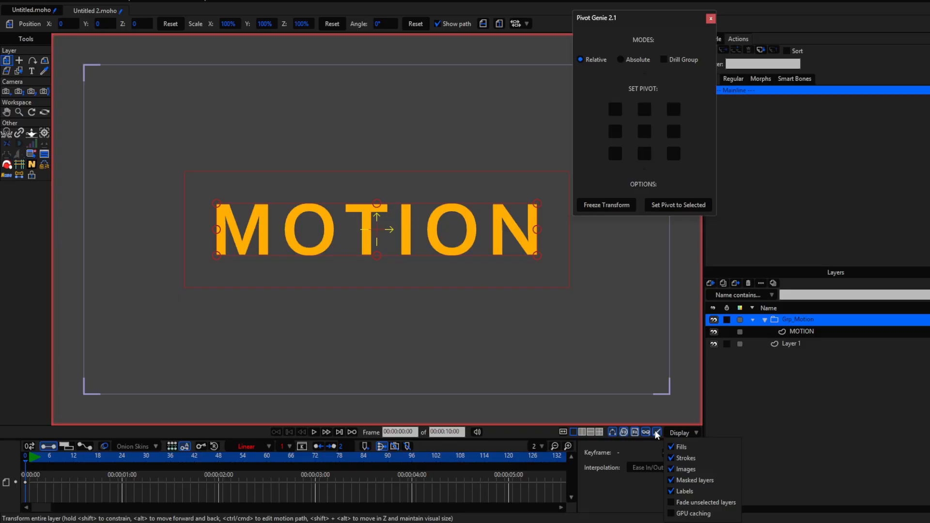
{"action": "left_click", "coordinate": [620, 488]}
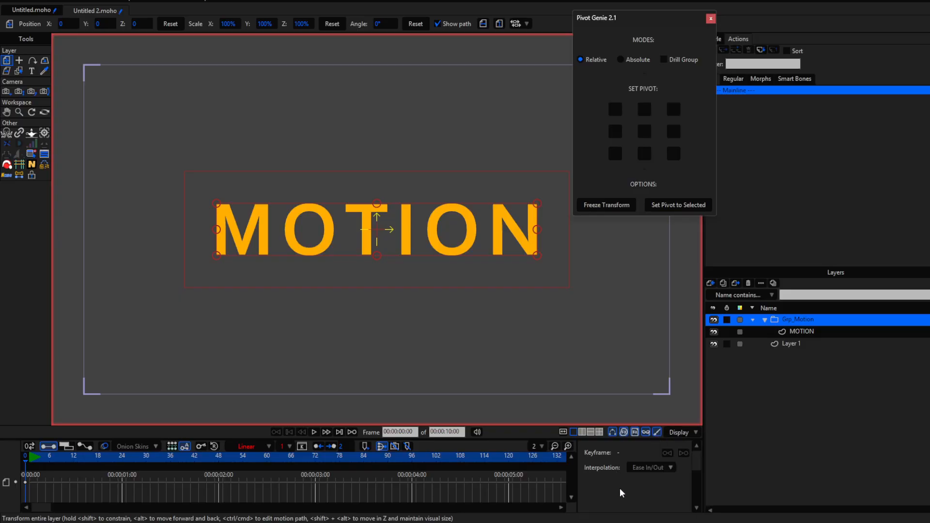
{"action": "left_click_drag", "start_coordinate": [667, 19], "coordinate": [673, 27]}
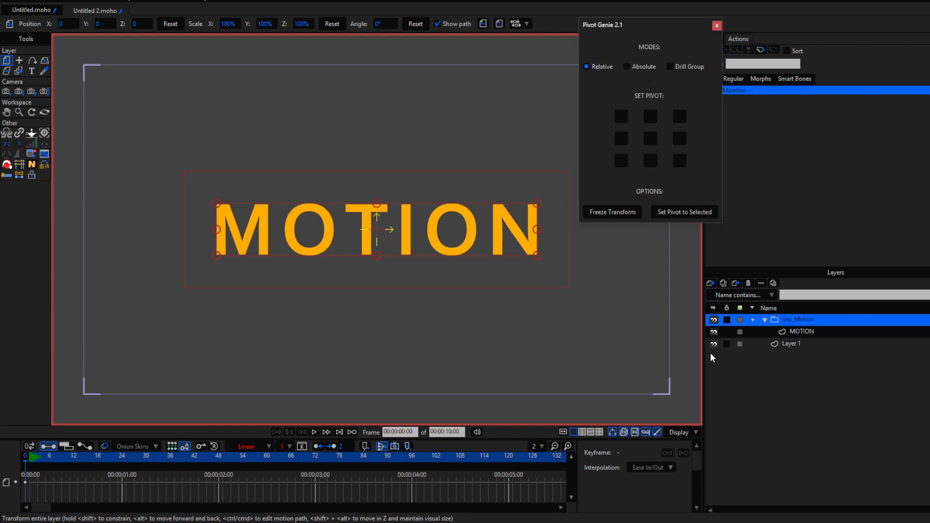
Scale the MOTION layer inside the group to about 141% and freeze its transform.
{"action": "left_click", "coordinate": [797, 333]}
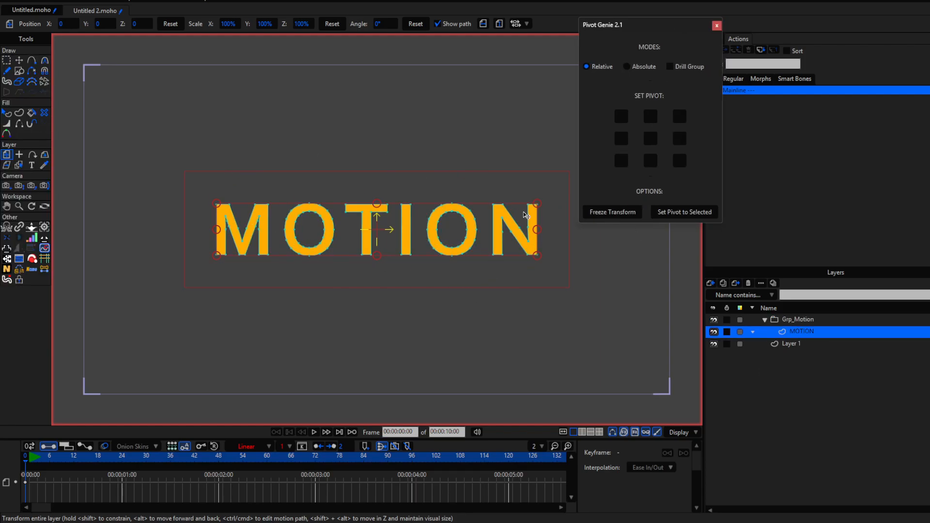
{"action": "left_click_drag", "start_coordinate": [536, 205], "coordinate": [557, 192]}
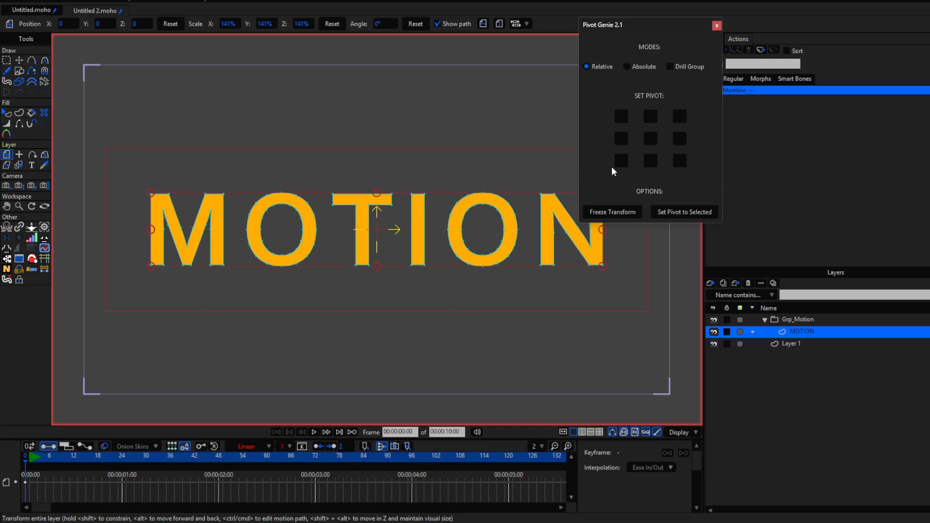
{"action": "left_click", "coordinate": [627, 213]}
{"action": "left_click_drag", "start_coordinate": [671, 43], "coordinate": [695, 75]}
{"action": "left_click", "coordinate": [134, 4]}
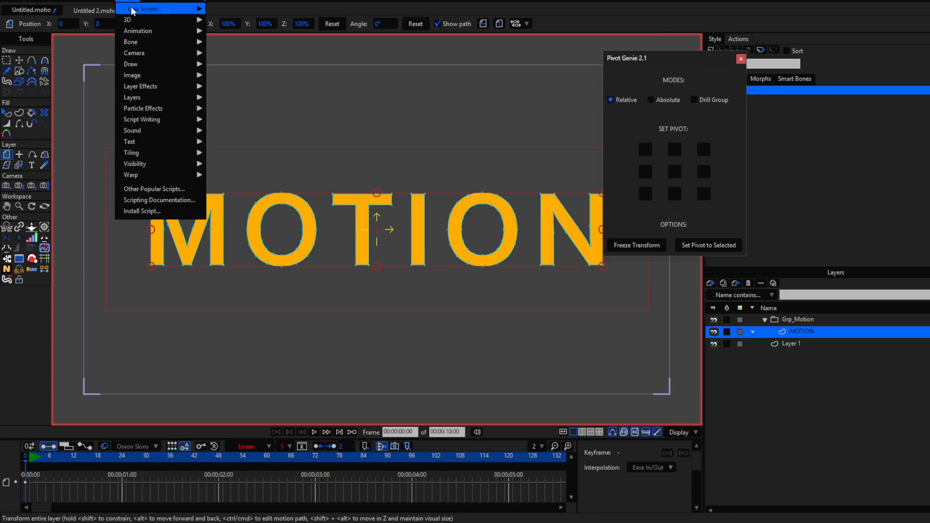
{"action": "mouse_move", "coordinate": [122, 90]}
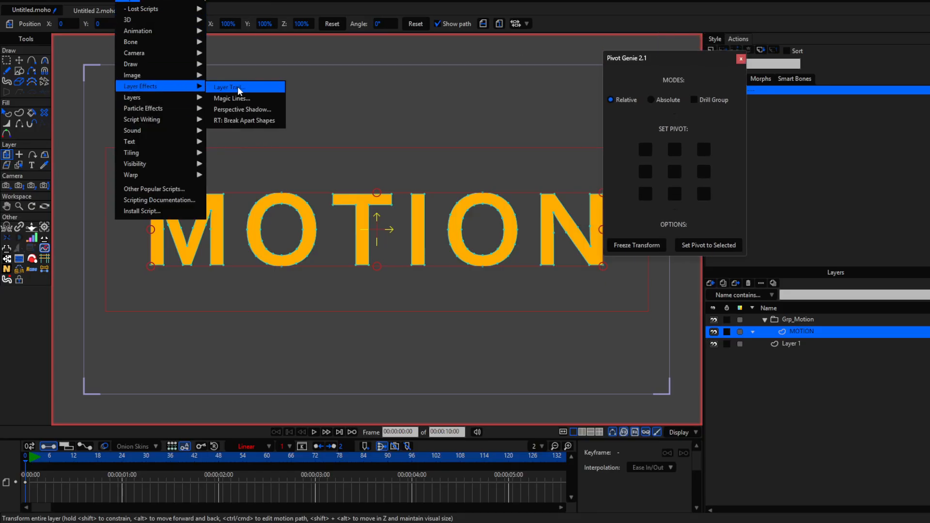
{"action": "left_click", "coordinate": [250, 123]}
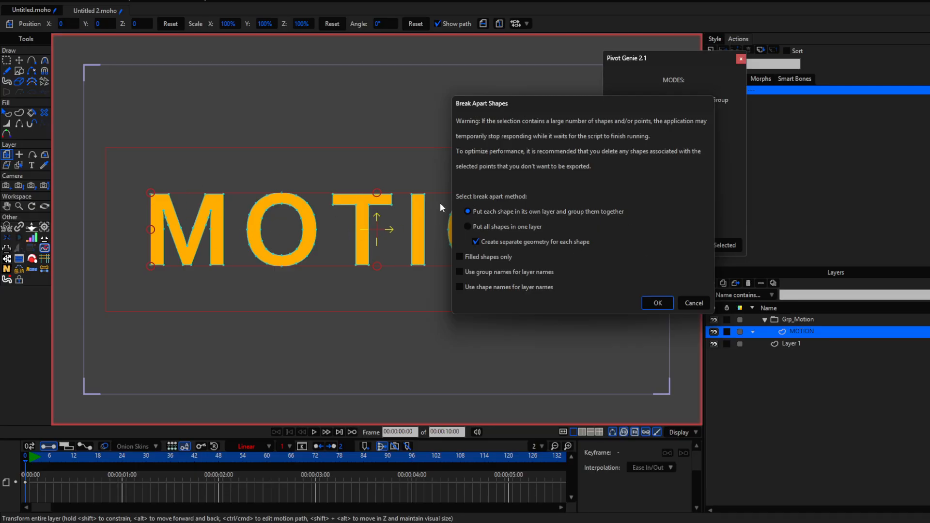
{"action": "left_click", "coordinate": [691, 303]}
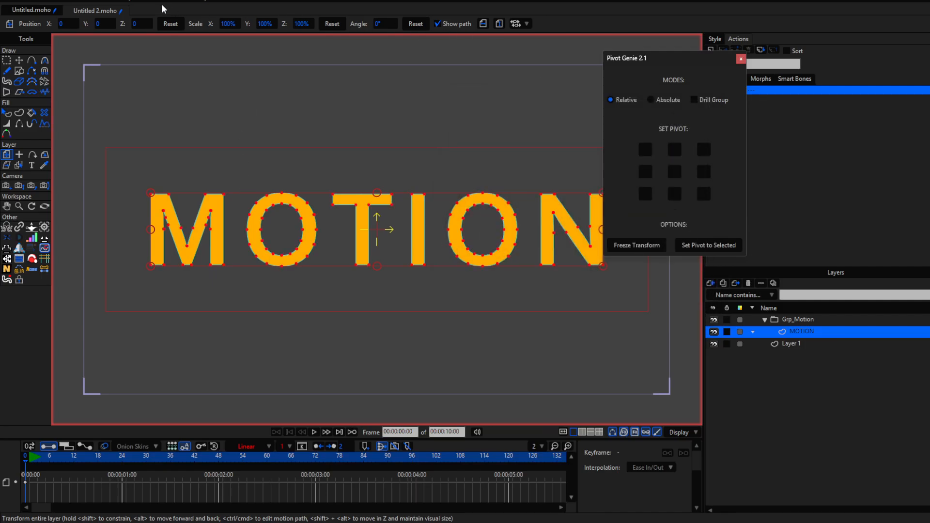
Break apart the selected MOTION shapes, putting each shape in its own layer and grouping them together, and select the resulting group.
{"action": "left_click", "coordinate": [137, 4]}
{"action": "mouse_move", "coordinate": [159, 88]}
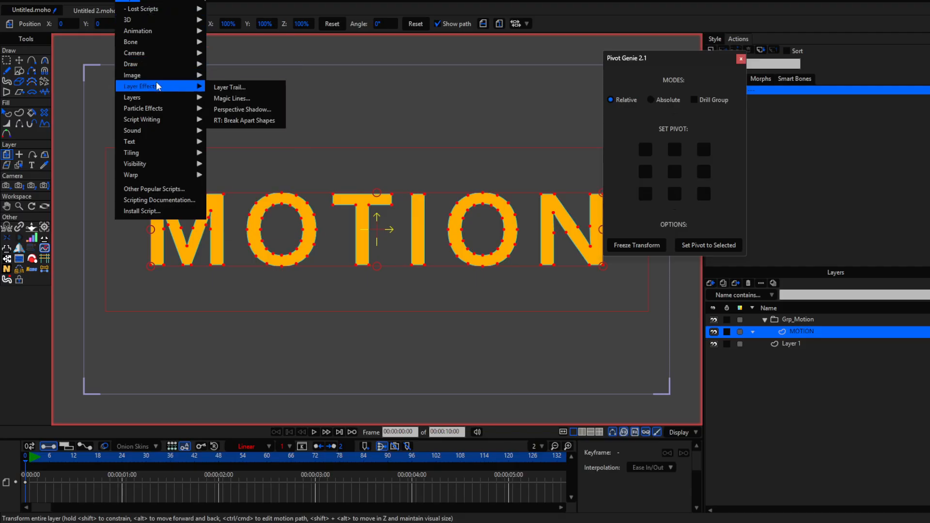
{"action": "left_click", "coordinate": [232, 123]}
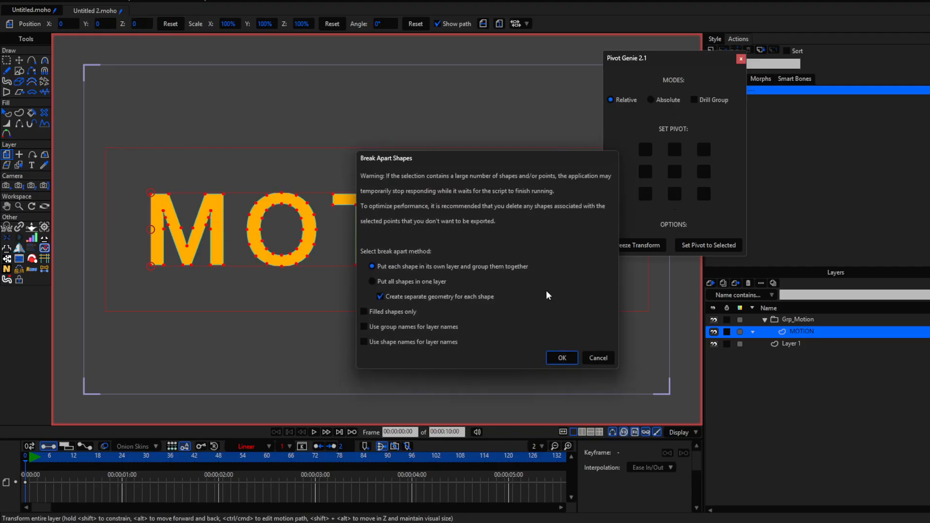
{"action": "left_click", "coordinate": [562, 358]}
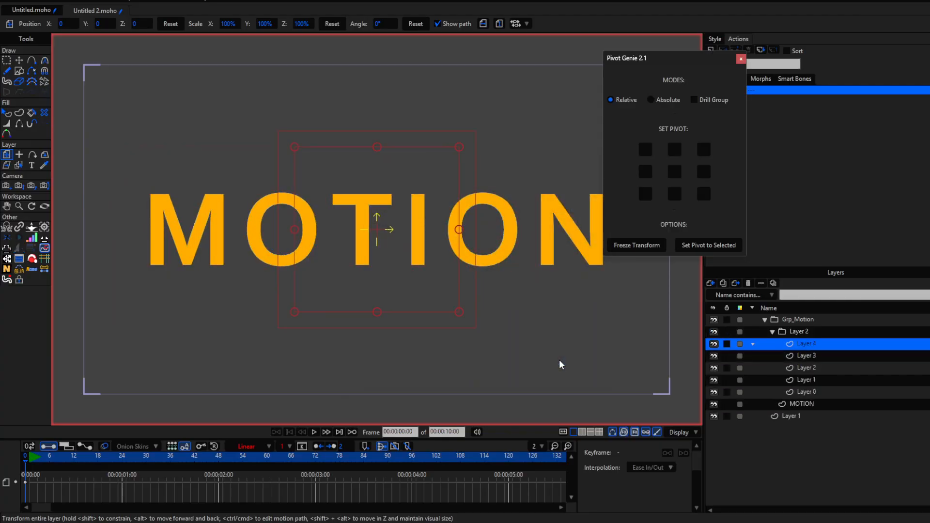
{"action": "left_click", "coordinate": [772, 332]}
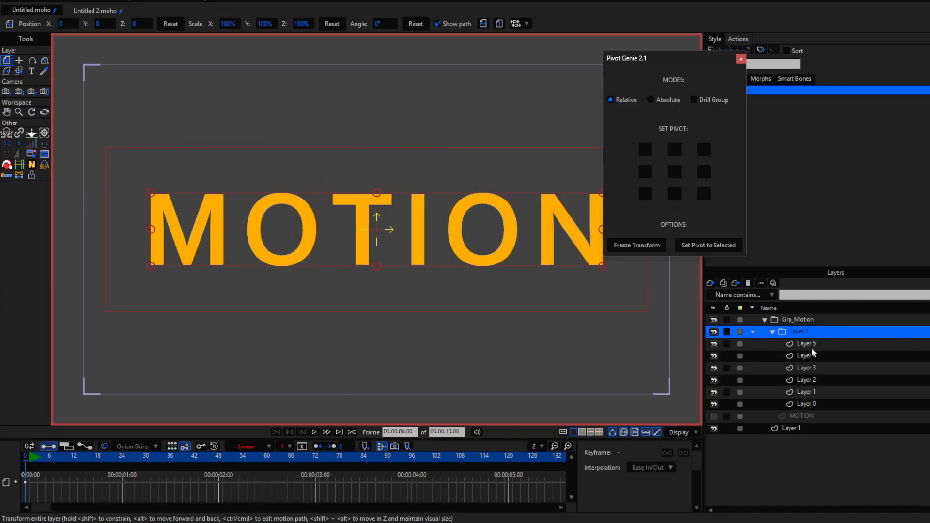
Examine the pivot location of each separated letter layer in the Layer 2 group, and return to the group.
{"action": "left_click", "coordinate": [815, 404]}
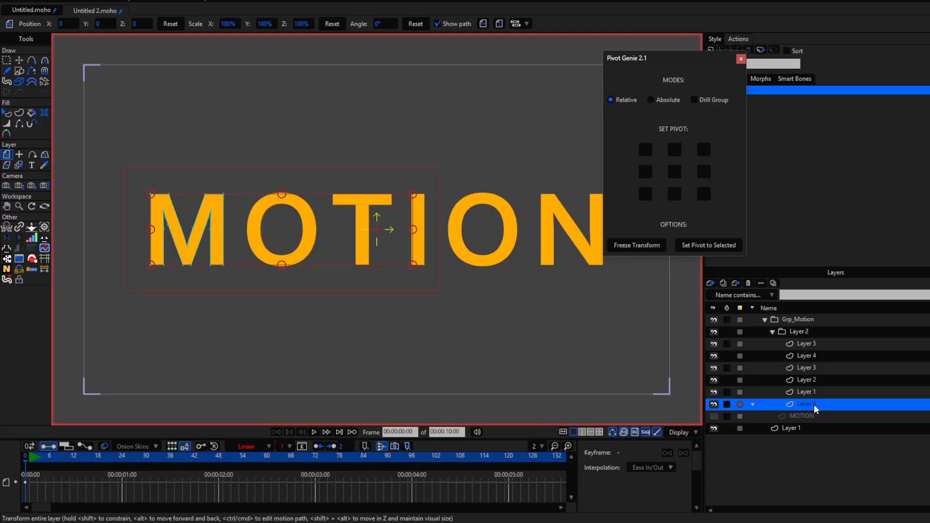
{"action": "left_click", "coordinate": [812, 394]}
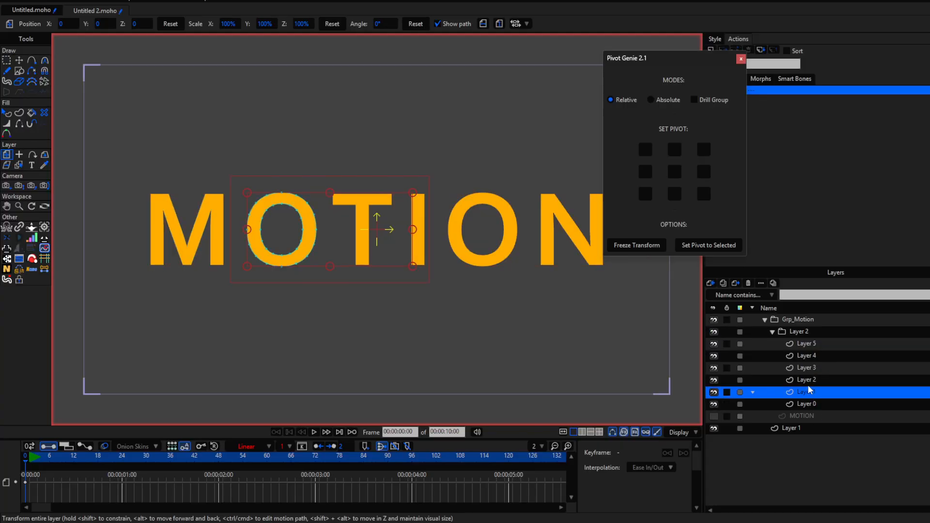
{"action": "left_click", "coordinate": [806, 382]}
{"action": "left_click", "coordinate": [809, 370]}
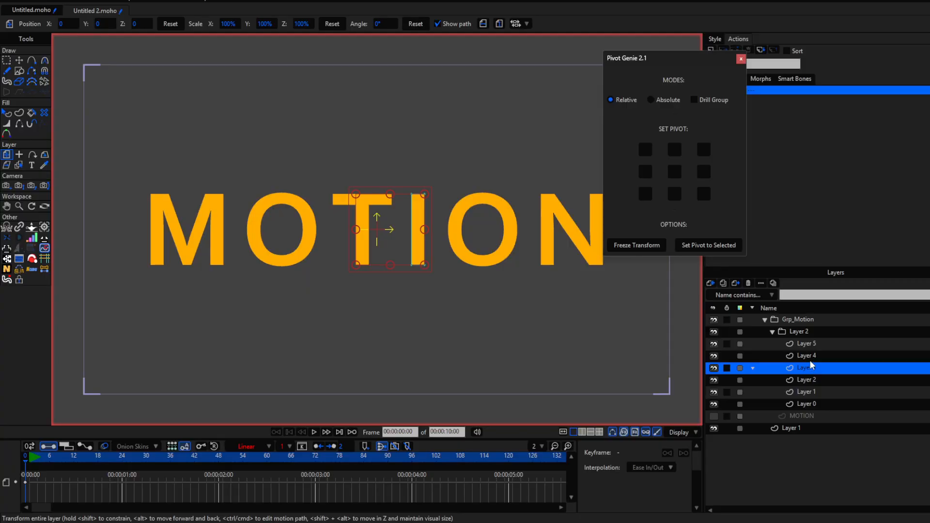
{"action": "left_click", "coordinate": [810, 356]}
{"action": "left_click", "coordinate": [798, 343]}
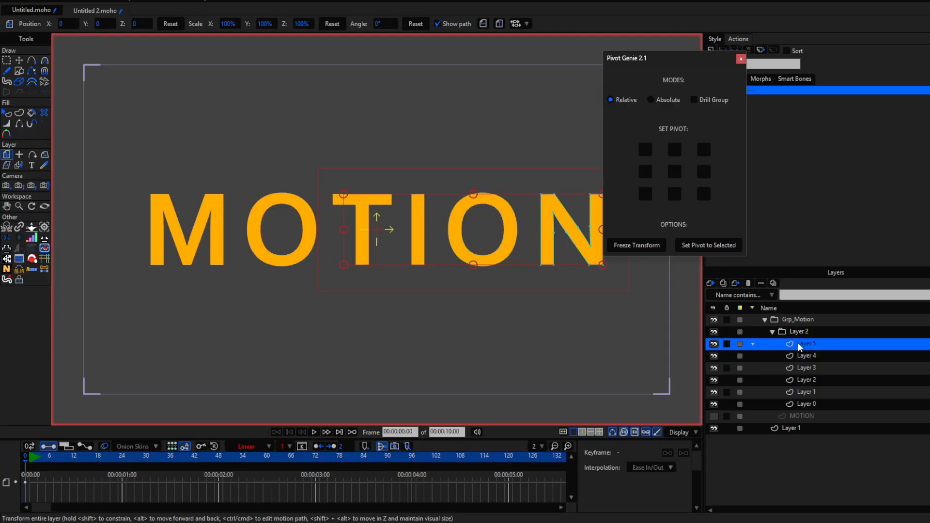
{"action": "left_click", "coordinate": [808, 380]}
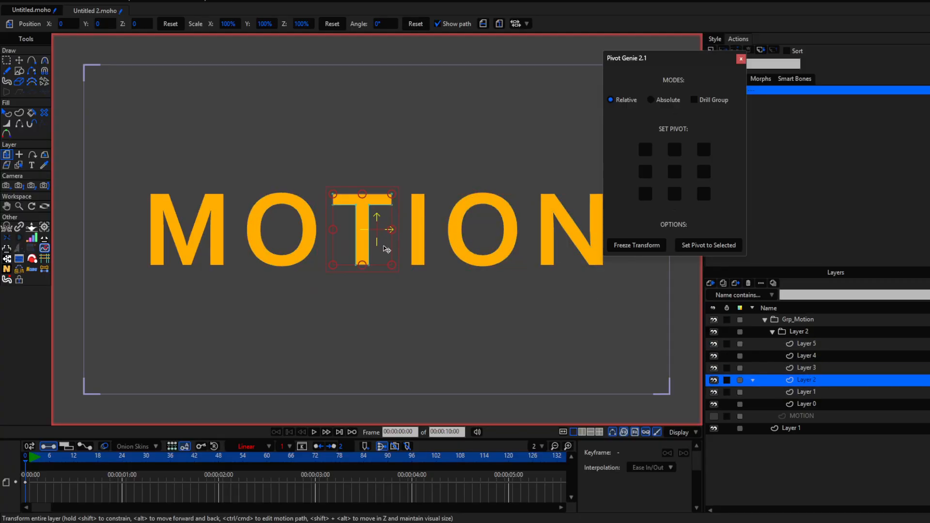
{"action": "left_click", "coordinate": [817, 416]}
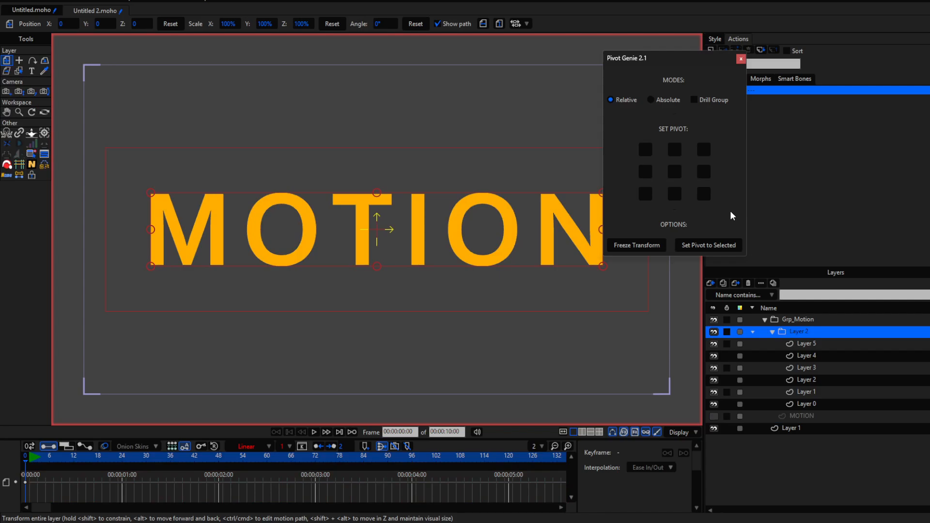
Select all six letter layers, Layer 5 to Layer 0, and set their pivots to bottom-center in Relative mode.
{"action": "left_click_drag", "start_coordinate": [662, 57], "coordinate": [633, 25]}
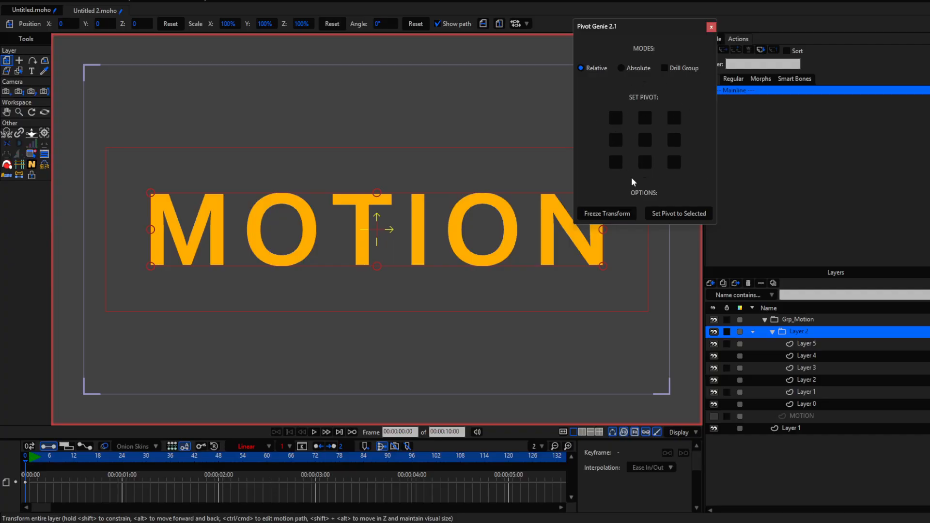
{"action": "left_click", "coordinate": [805, 344]}
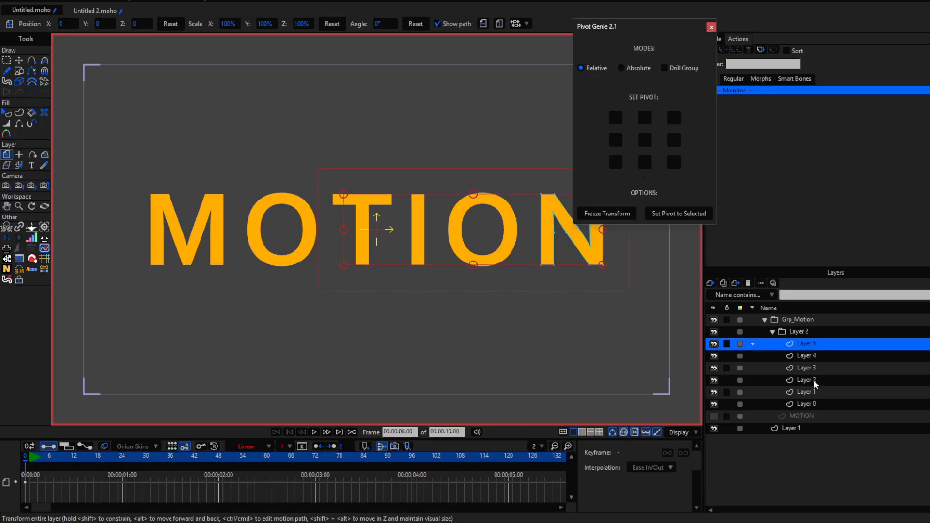
{"action": "left_click", "coordinate": [818, 405], "text": "shift"}
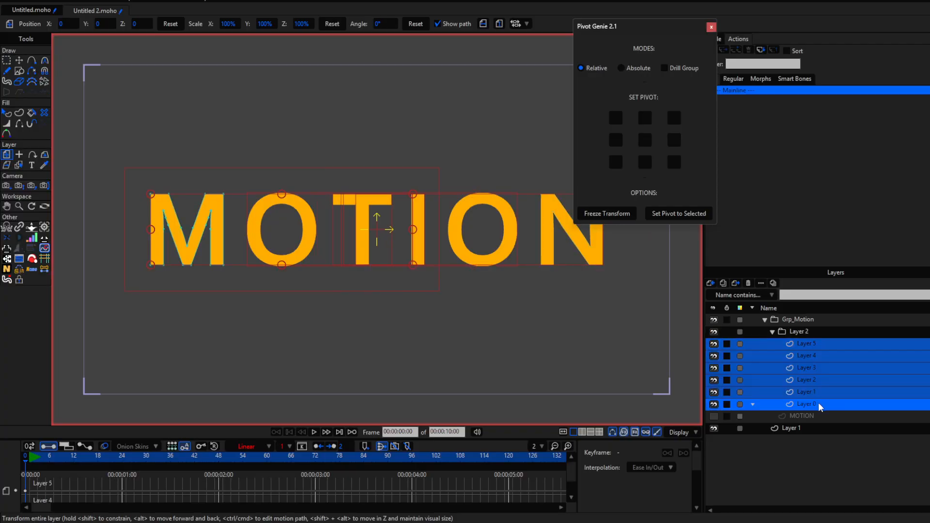
{"action": "left_click", "coordinate": [645, 163]}
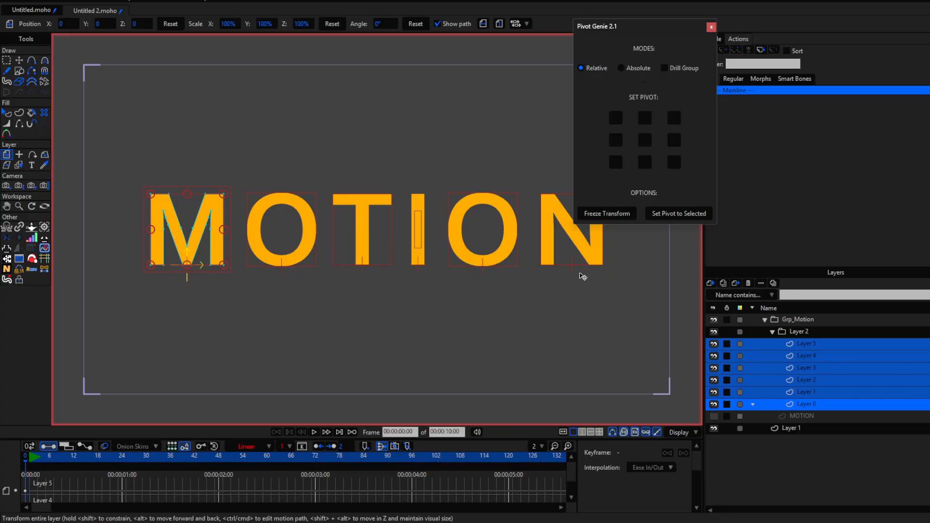
Try the corner pivots on the six selected letter layers, ending with the pivot at each letter's center.
{"action": "left_click", "coordinate": [615, 119]}
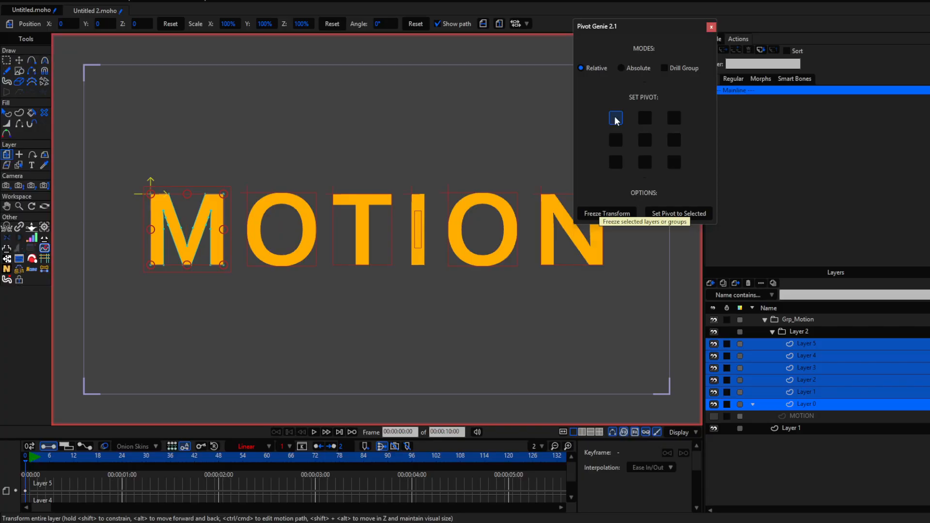
{"action": "left_click", "coordinate": [674, 118]}
{"action": "left_click", "coordinate": [673, 162]}
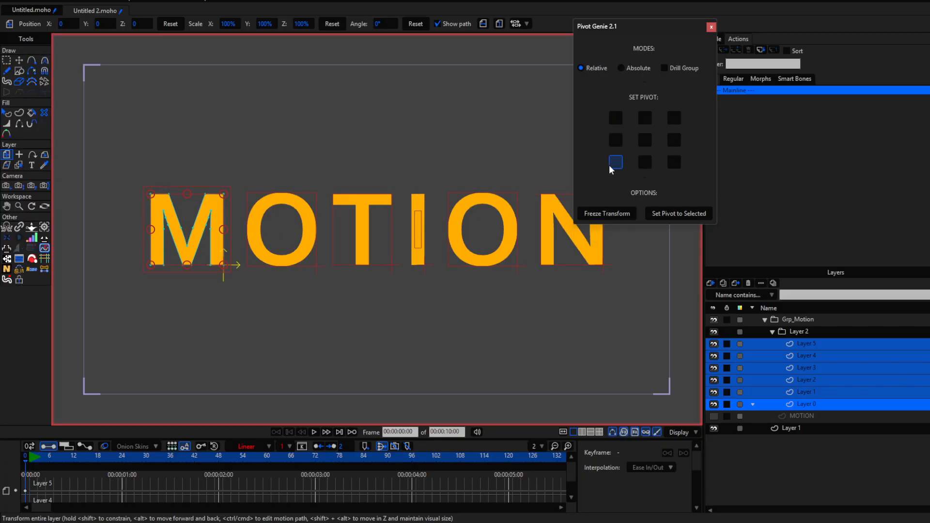
{"action": "left_click", "coordinate": [615, 163]}
{"action": "left_click", "coordinate": [642, 142]}
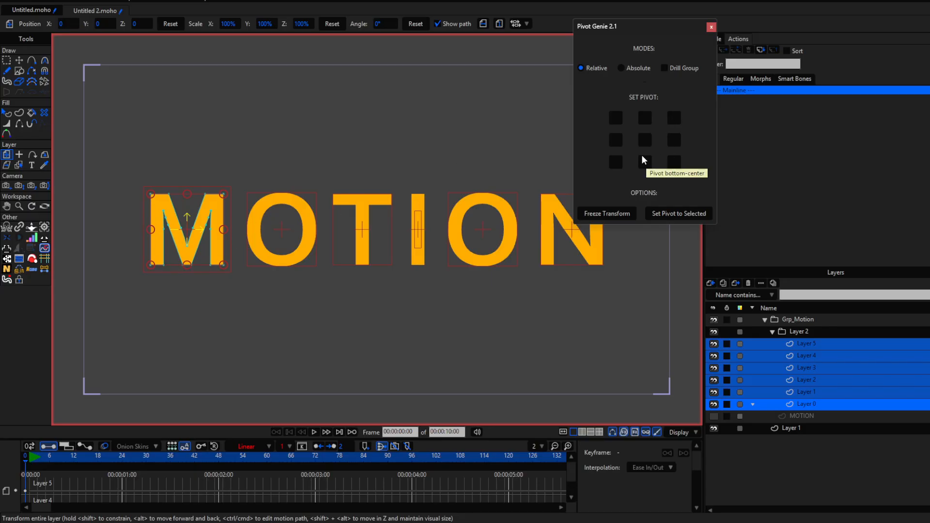
Enable Drill Group for the Layer 2 group, try its corner and bottom pivots, and finish with relative center pivots on the letters.
{"action": "left_click", "coordinate": [798, 331]}
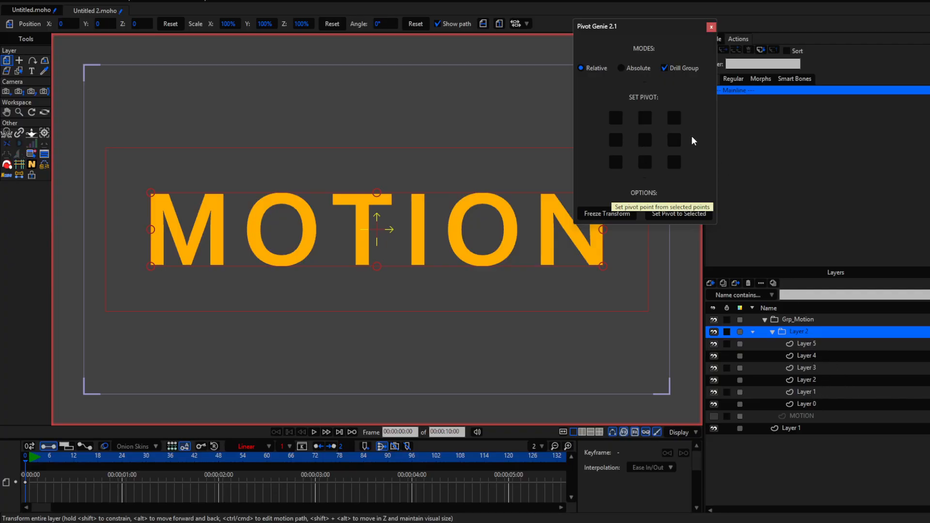
{"action": "left_click", "coordinate": [615, 121]}
{"action": "left_click", "coordinate": [646, 118]}
{"action": "left_click", "coordinate": [675, 118]}
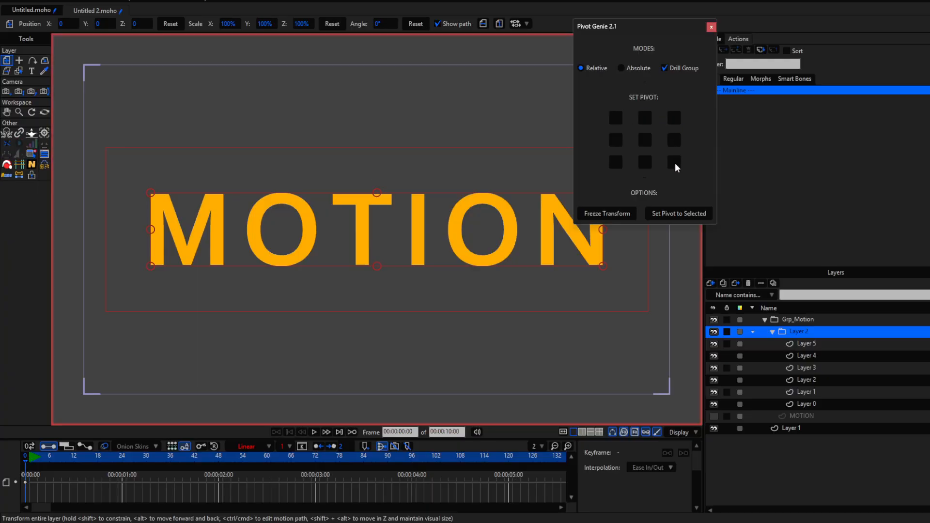
{"action": "left_click", "coordinate": [674, 163]}
{"action": "left_click", "coordinate": [615, 163]}
{"action": "left_click", "coordinate": [645, 163]}
{"action": "left_click", "coordinate": [641, 137]}
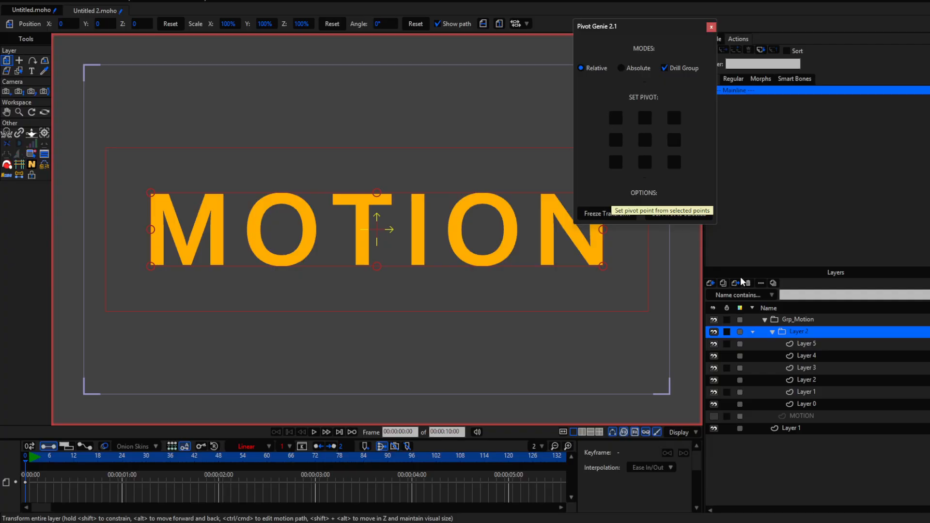
{"action": "left_click", "coordinate": [807, 344]}
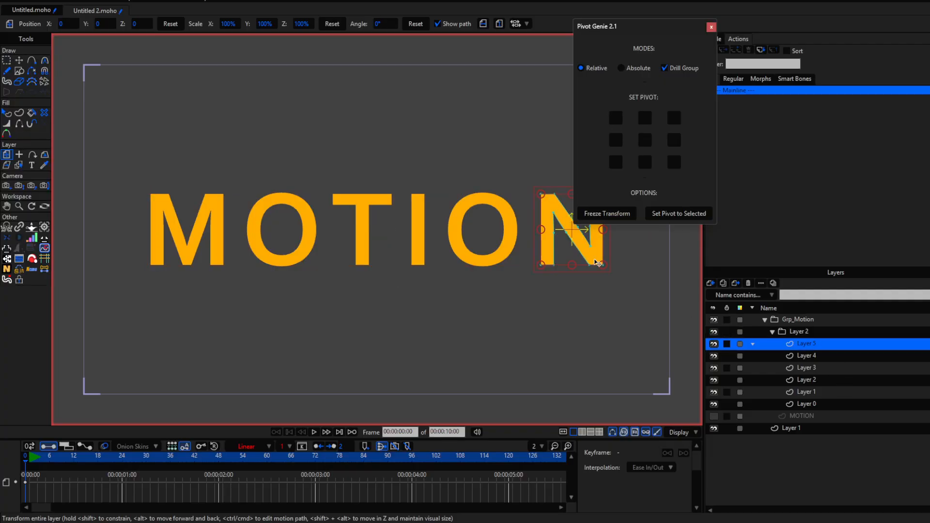
{"action": "left_click", "coordinate": [810, 356]}
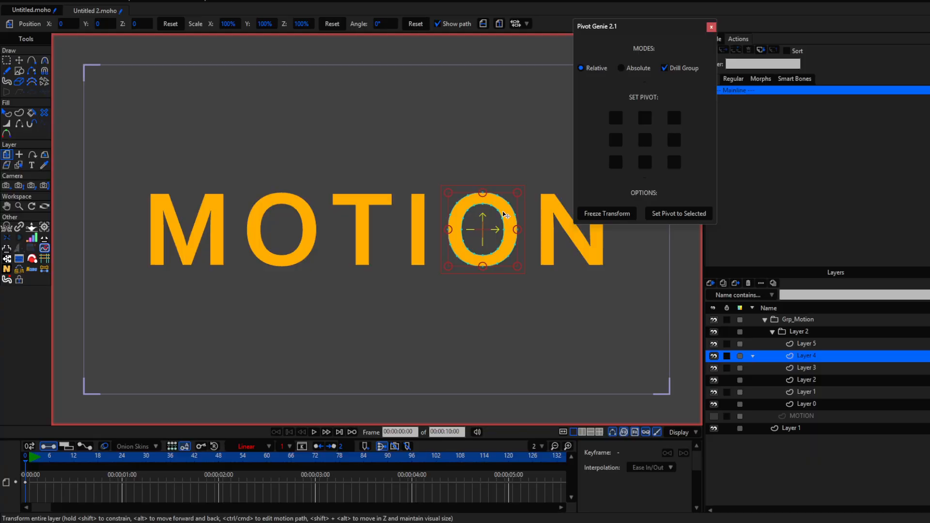
Set the Layer 2 group and its letters to a shared top-left pivot in Absolute mode, and check the letter layers.
{"action": "left_click", "coordinate": [796, 331]}
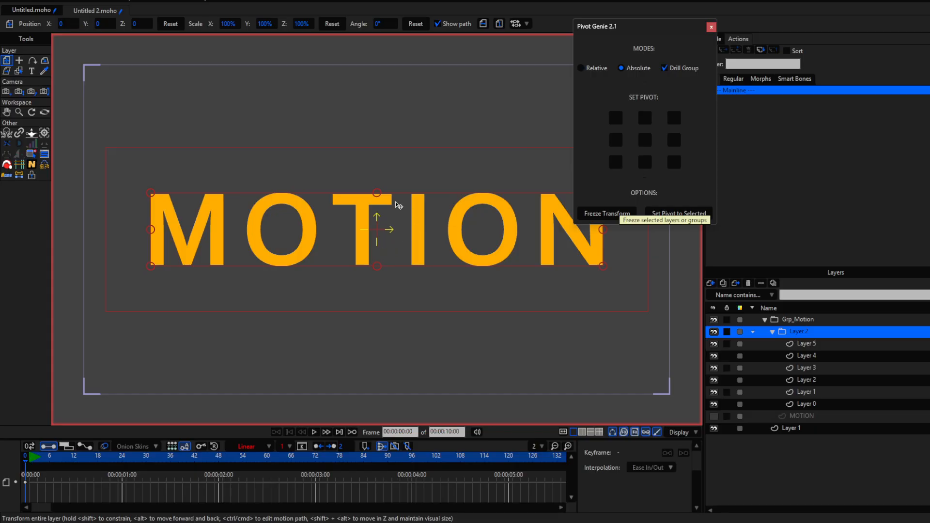
{"action": "left_click", "coordinate": [617, 117]}
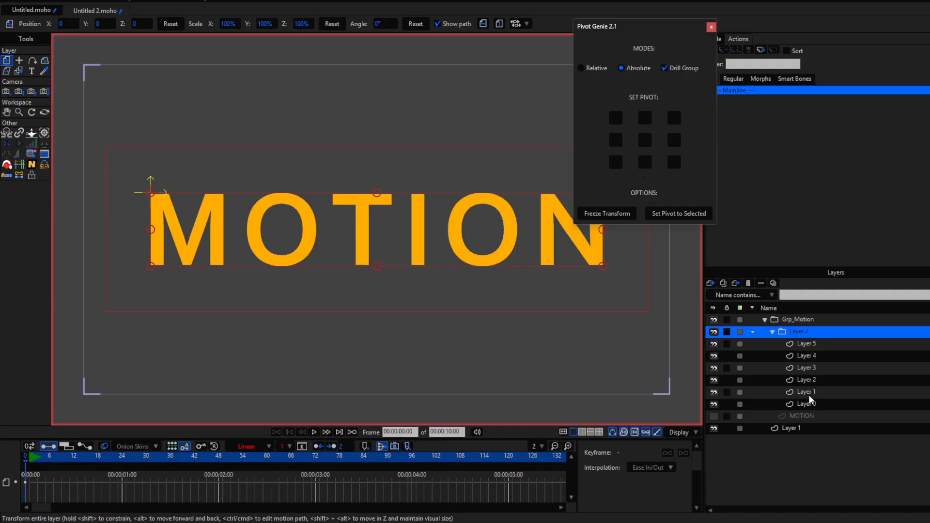
{"action": "left_click", "coordinate": [807, 344]}
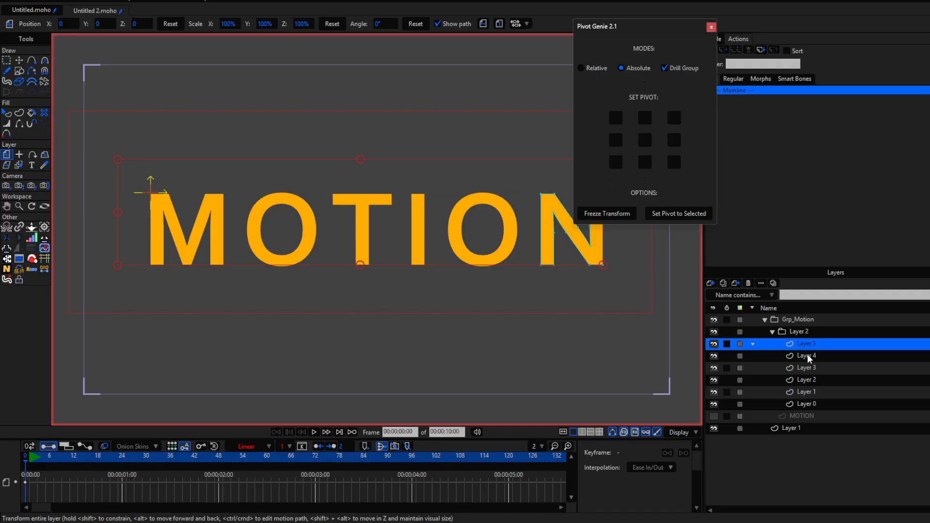
{"action": "left_click", "coordinate": [807, 356]}
{"action": "left_click", "coordinate": [808, 368]}
{"action": "key", "text": "Down"}
{"action": "key", "text": "Down"}
{"action": "key", "text": "Down"}
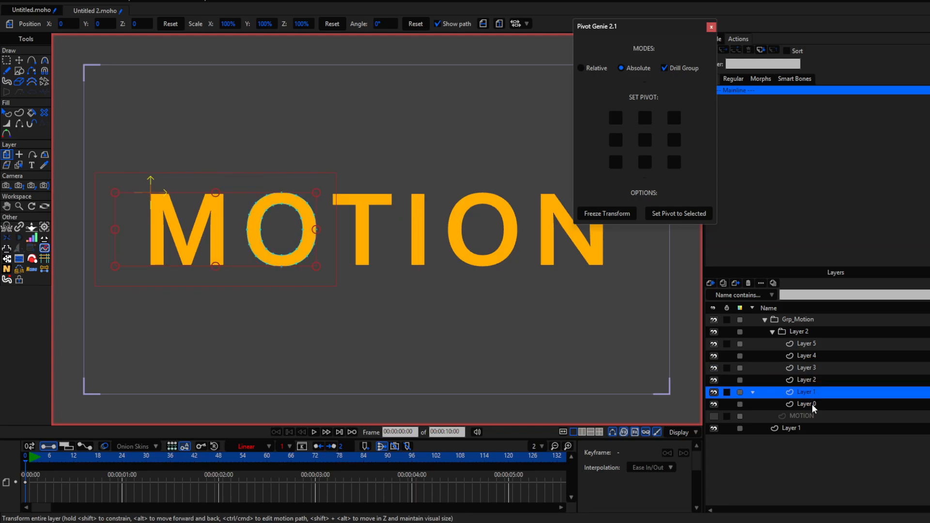
Set the pivots of the letters in the Layer 2 group to center in Relative mode, and check each letter layer.
{"action": "left_click", "coordinate": [794, 332]}
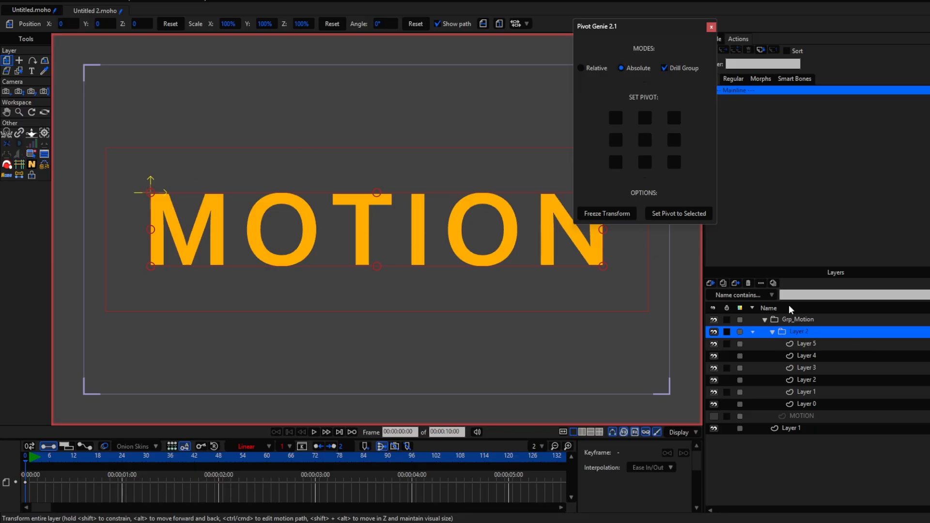
{"action": "left_click", "coordinate": [646, 140]}
{"action": "left_click", "coordinate": [806, 356]}
{"action": "left_click", "coordinate": [813, 368]}
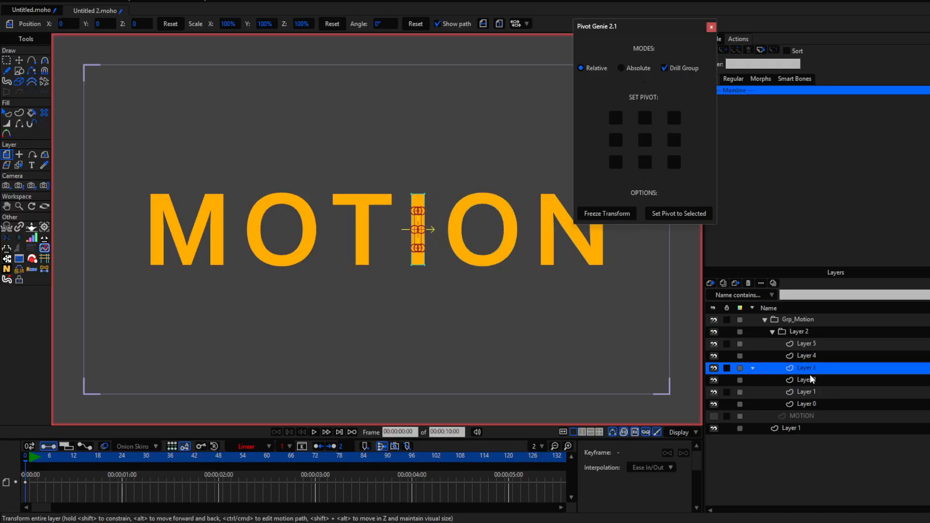
{"action": "left_click", "coordinate": [811, 380]}
{"action": "left_click", "coordinate": [806, 391]}
{"action": "left_click", "coordinate": [812, 403]}
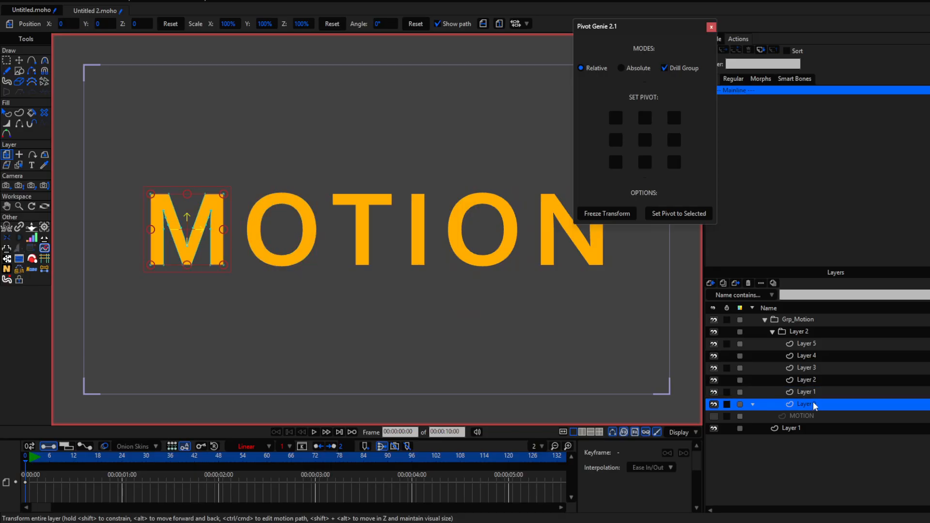
Select all six letter layers, enlarge the timeline and key their scale at 100% on frames 1 and 24.
{"action": "left_click", "coordinate": [809, 347], "text": "shift"}
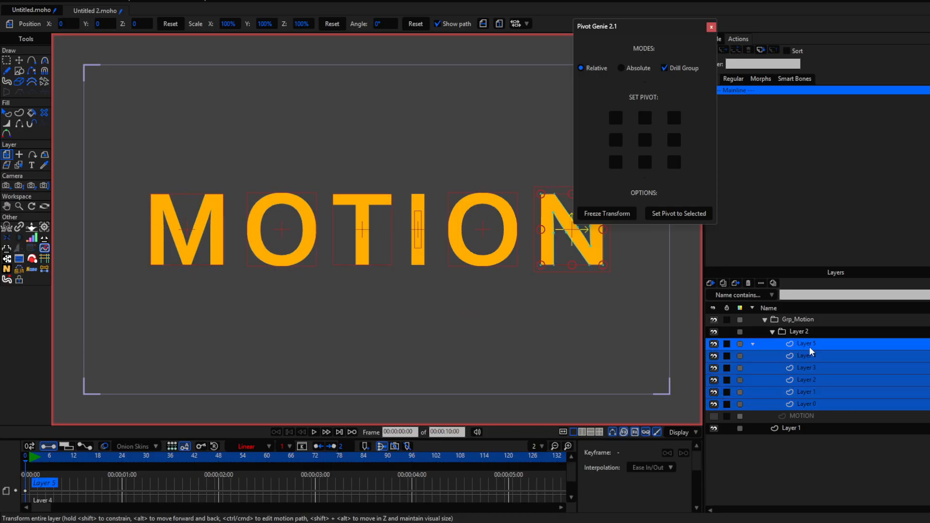
{"action": "left_click_drag", "start_coordinate": [378, 426], "coordinate": [378, 321]}
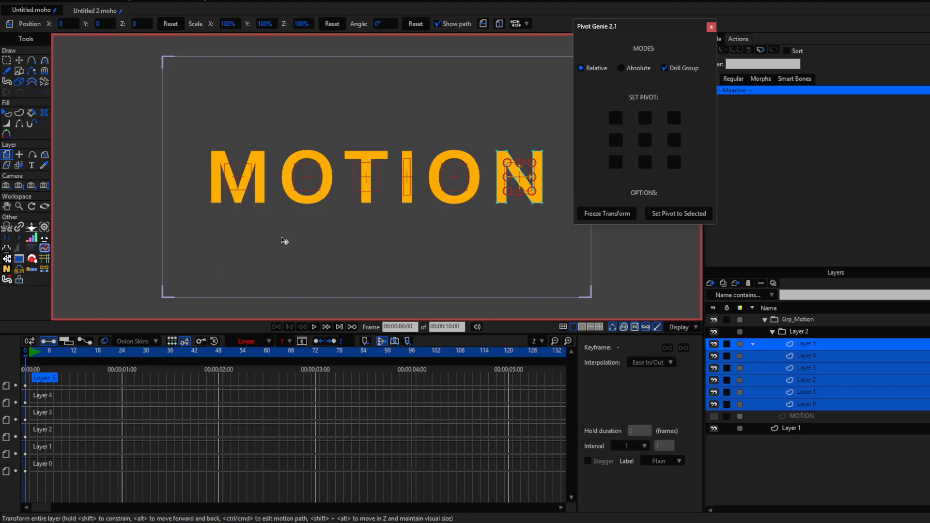
{"action": "key", "text": "ctrl+Right"}
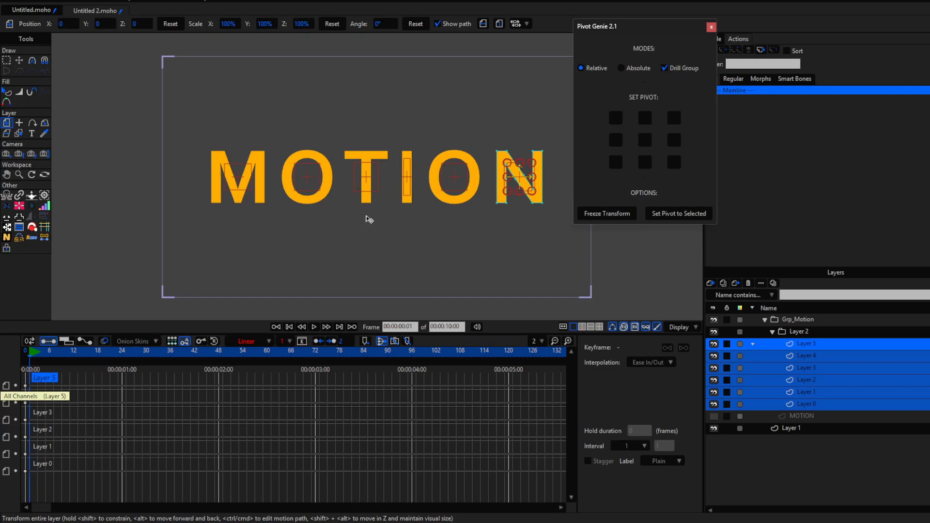
{"action": "left_click", "coordinate": [332, 24]}
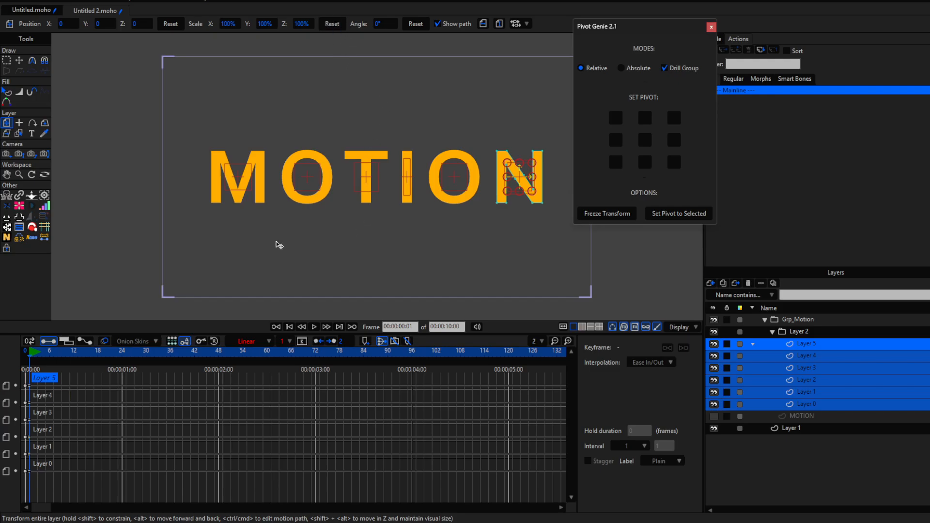
{"action": "left_click_drag", "start_coordinate": [35, 354], "coordinate": [123, 370]}
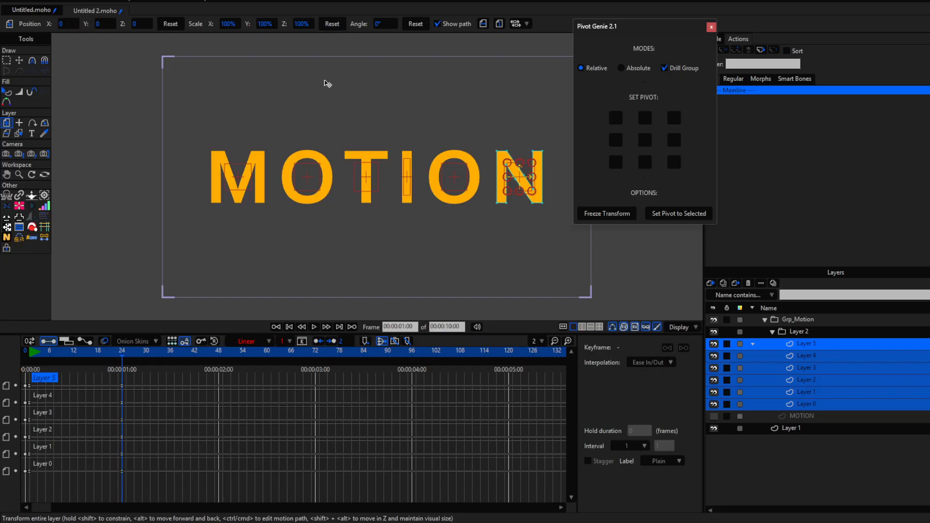
Set the X, Y and Z scale of all six letter layers to 0% at frame 1.
{"action": "left_click_drag", "start_coordinate": [32, 354], "coordinate": [28, 354]}
{"action": "left_click_drag", "start_coordinate": [533, 163], "coordinate": [521, 173]}
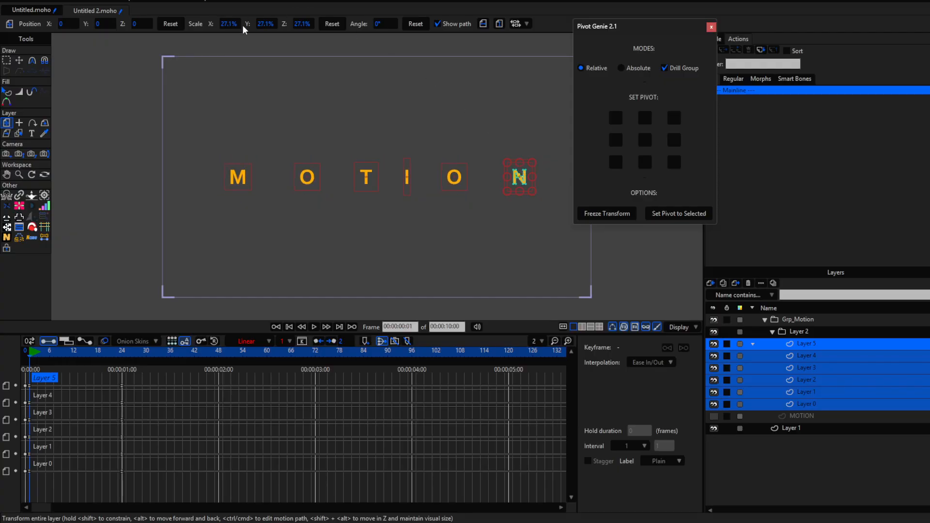
{"action": "left_click", "coordinate": [229, 24]}
{"action": "type", "text": "0"}
{"action": "key", "text": "Tab"}
{"action": "type", "text": "0"}
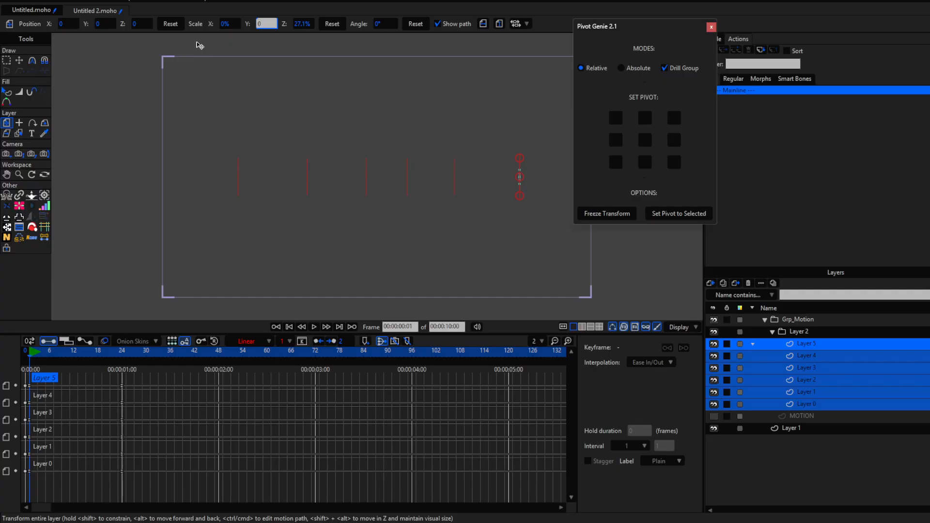
{"action": "key", "text": "Tab"}
{"action": "type", "text": "0"}
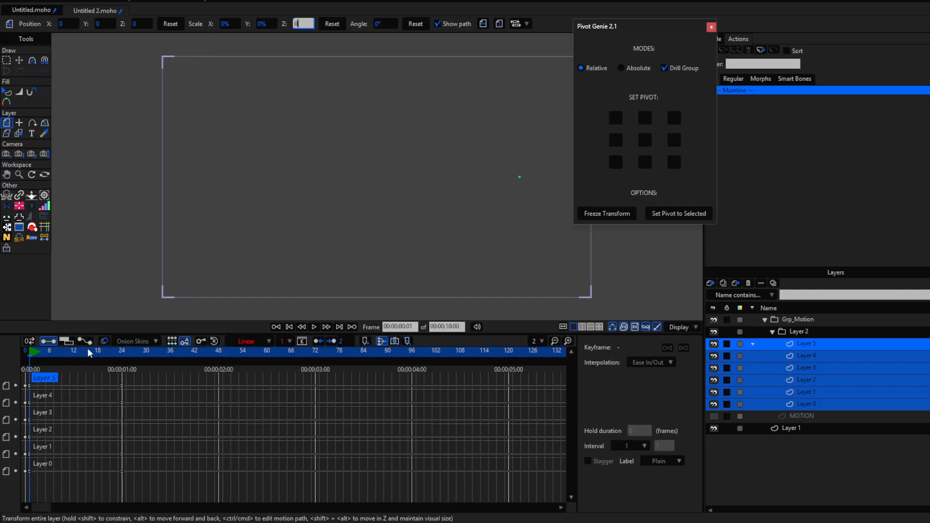
Set the scale keys at frames 1 and 24 of all six letter layers to Ease In/Out interpolation.
{"action": "left_click_drag", "start_coordinate": [47, 356], "coordinate": [122, 362]}
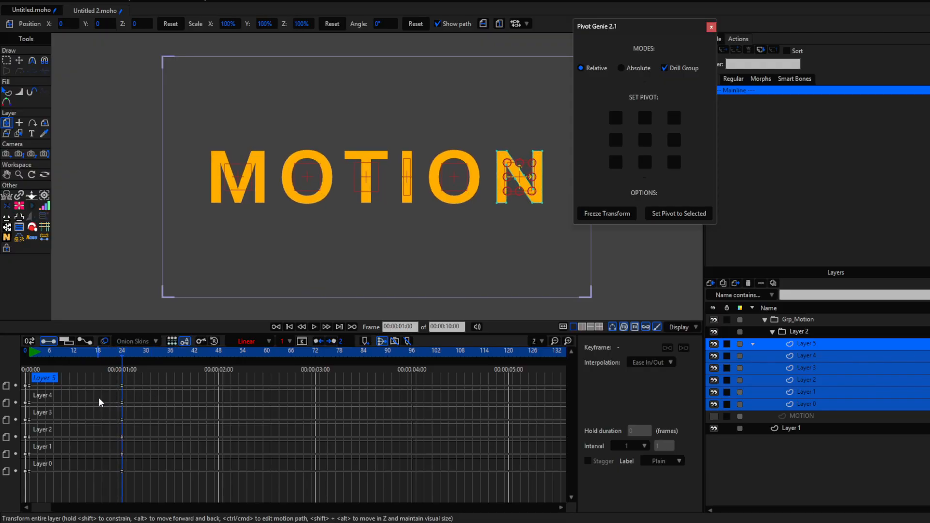
{"action": "left_click_drag", "start_coordinate": [152, 382], "coordinate": [29, 484]}
{"action": "left_click", "coordinate": [259, 343]}
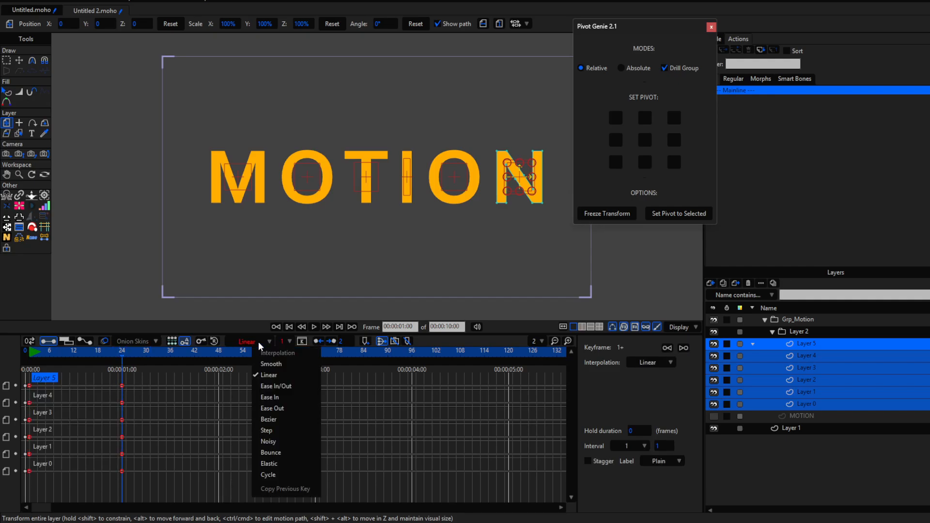
{"action": "left_click", "coordinate": [276, 387]}
Set the frame 1 scale keys of all six letter layers to Elastic interpolation and play back the animation.
{"action": "left_click", "coordinate": [80, 401]}
{"action": "left_click_drag", "start_coordinate": [81, 401], "coordinate": [28, 482]}
{"action": "left_click", "coordinate": [260, 341]}
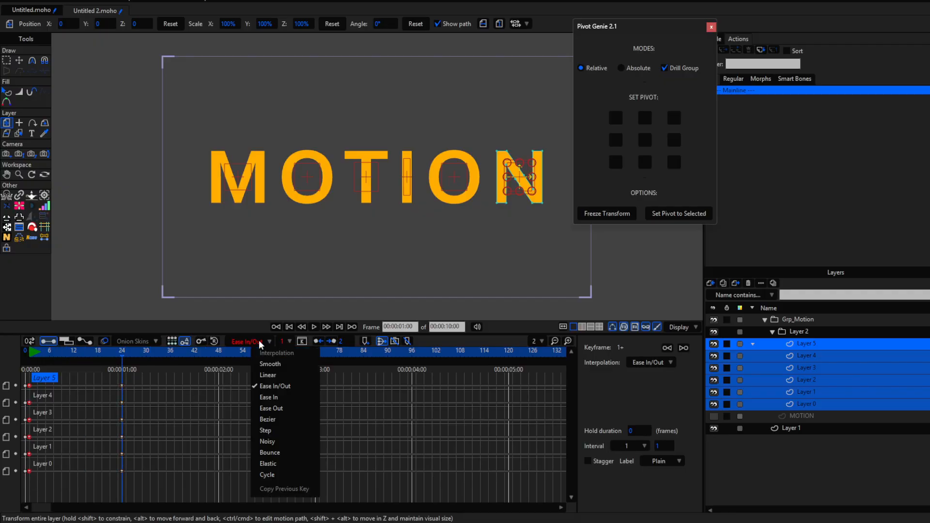
{"action": "left_click", "coordinate": [274, 462]}
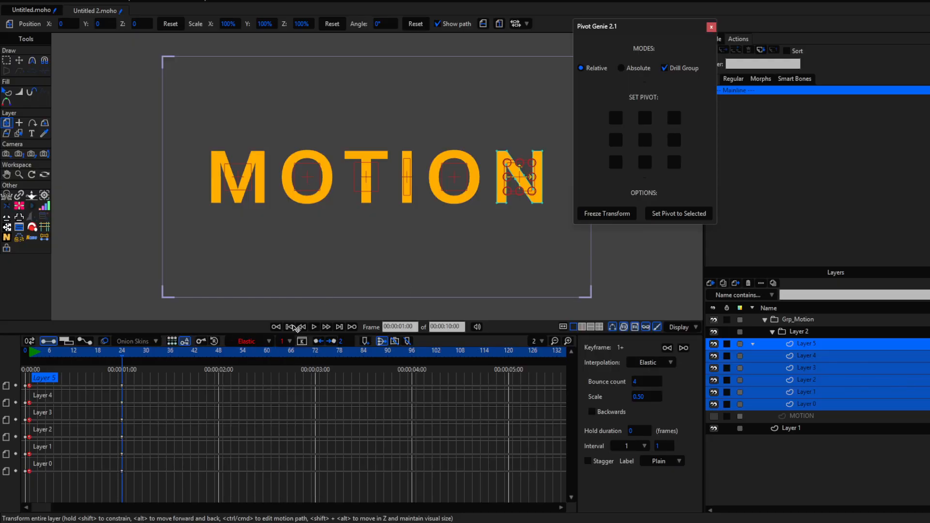
{"action": "left_click_drag", "start_coordinate": [81, 352], "coordinate": [45, 354]}
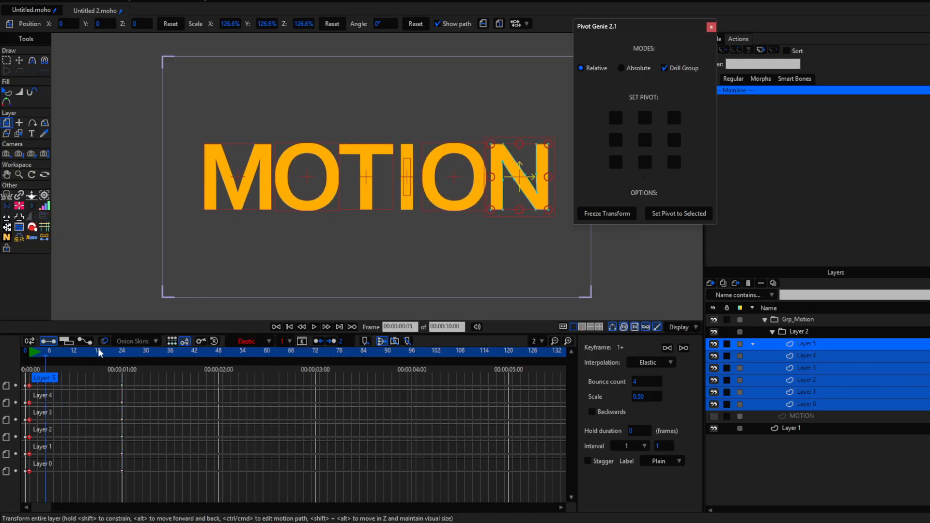
{"action": "left_click", "coordinate": [314, 327]}
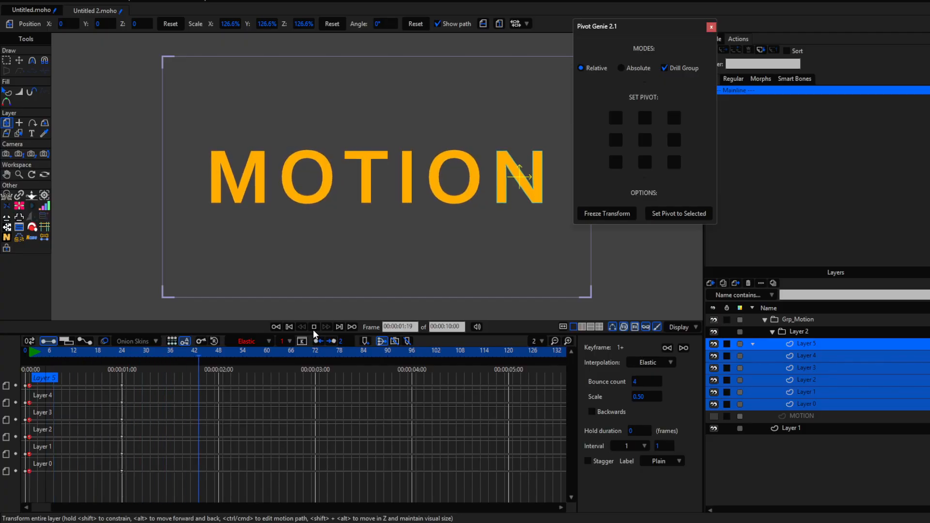
{"action": "left_click", "coordinate": [314, 327]}
{"action": "left_click", "coordinate": [289, 327]}
{"action": "left_click", "coordinate": [313, 327]}
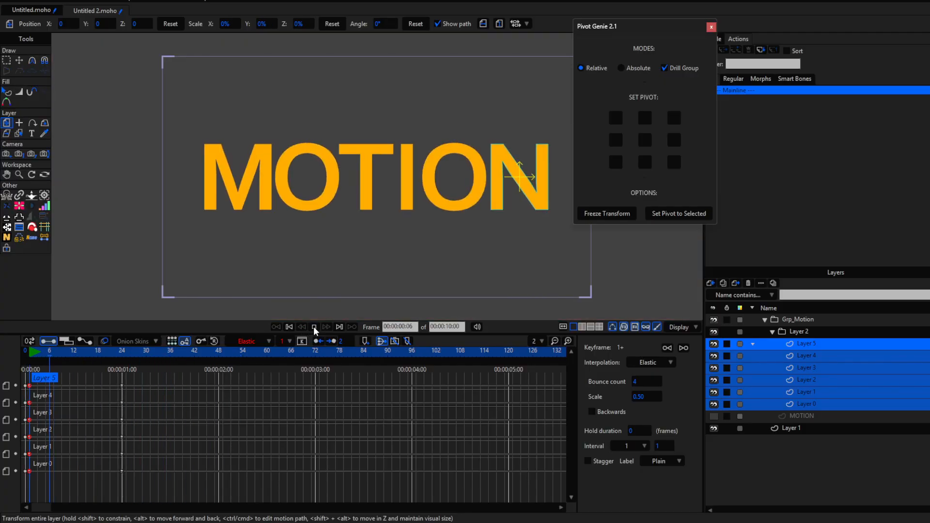
{"action": "left_click", "coordinate": [314, 327]}
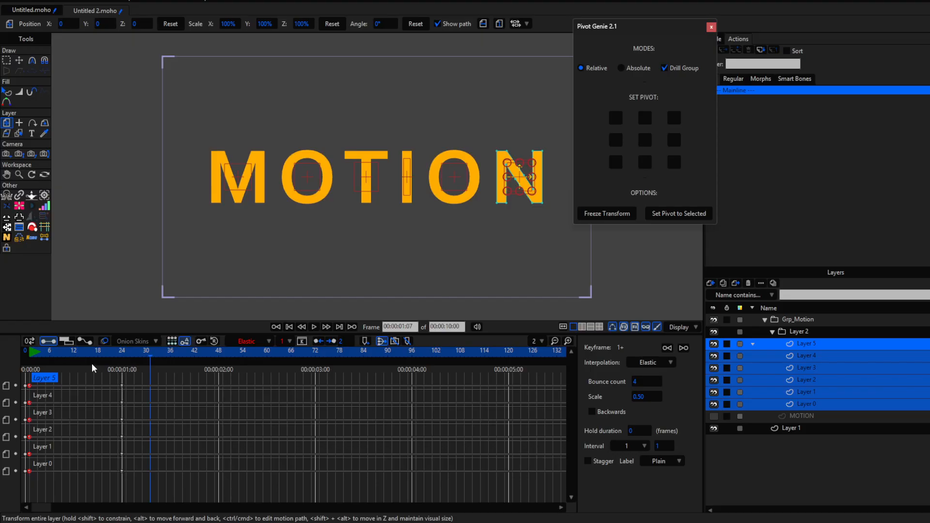
Try an elastic scale of 1 on the letters' frame 1 keys and play back the animation from the start.
{"action": "left_click_drag", "start_coordinate": [104, 375], "coordinate": [130, 477]}
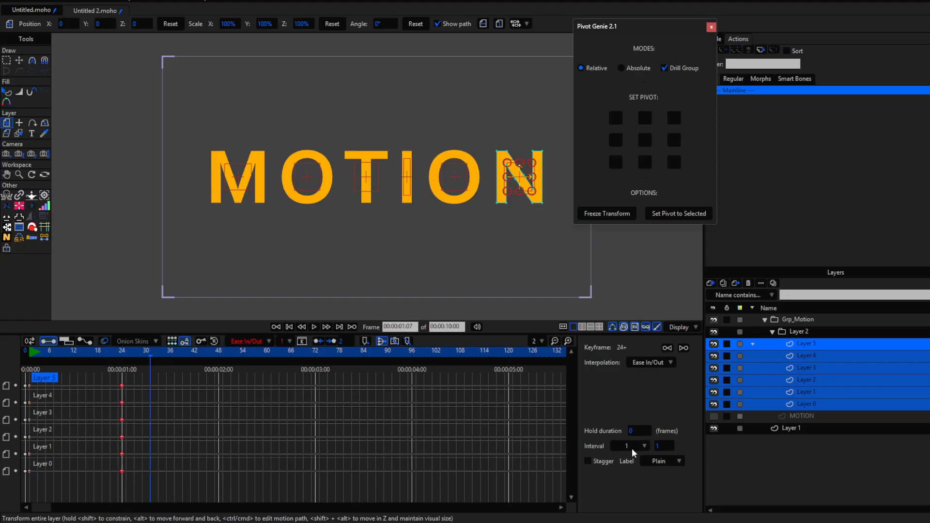
{"action": "left_click_drag", "start_coordinate": [70, 376], "coordinate": [28, 479]}
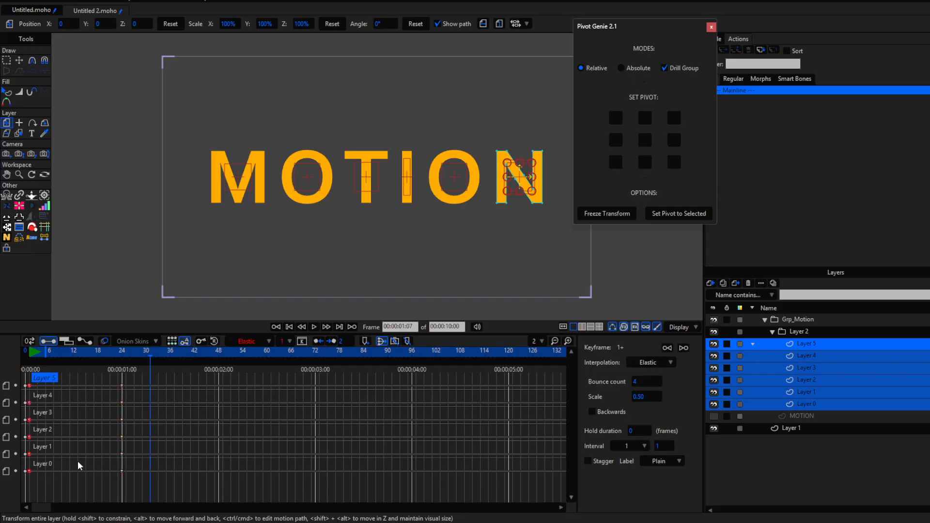
{"action": "left_click", "coordinate": [647, 397]}
{"action": "type", "text": "1"}
{"action": "key", "text": "Return"}
{"action": "left_click", "coordinate": [290, 327]}
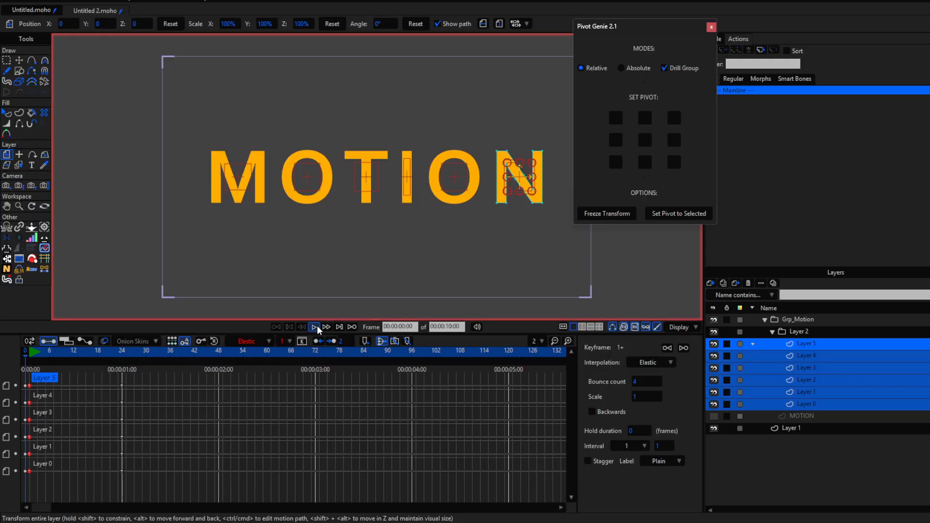
{"action": "left_click", "coordinate": [314, 327]}
{"action": "left_click", "coordinate": [314, 326]}
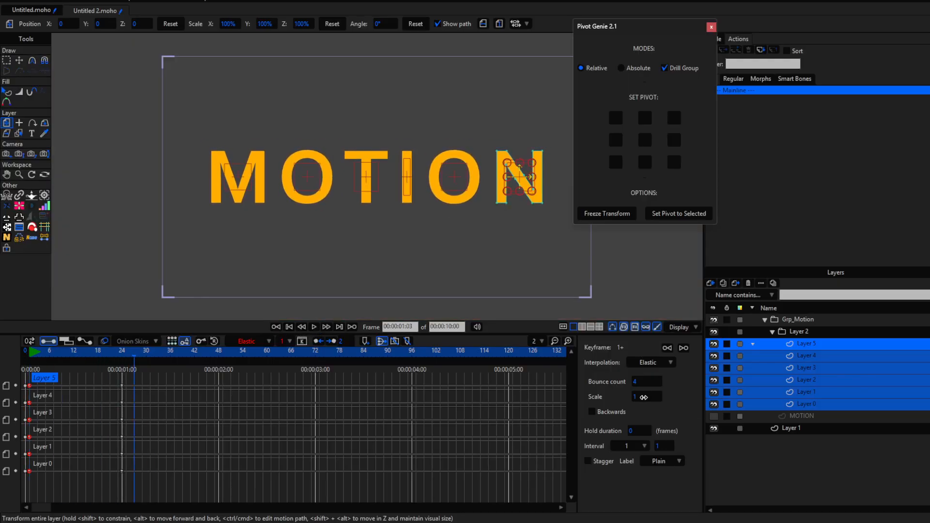
Try an elastic scale of 5 on the letters' frame 1 keys and play back the animation.
{"action": "left_click", "coordinate": [644, 397]}
{"action": "type", "text": "85"}
{"action": "left_click", "coordinate": [290, 327]}
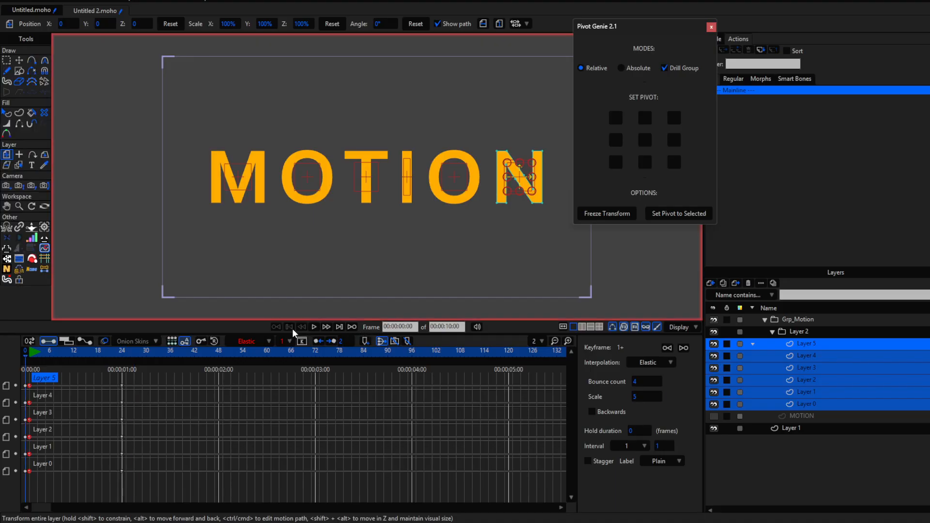
{"action": "left_click", "coordinate": [314, 326]}
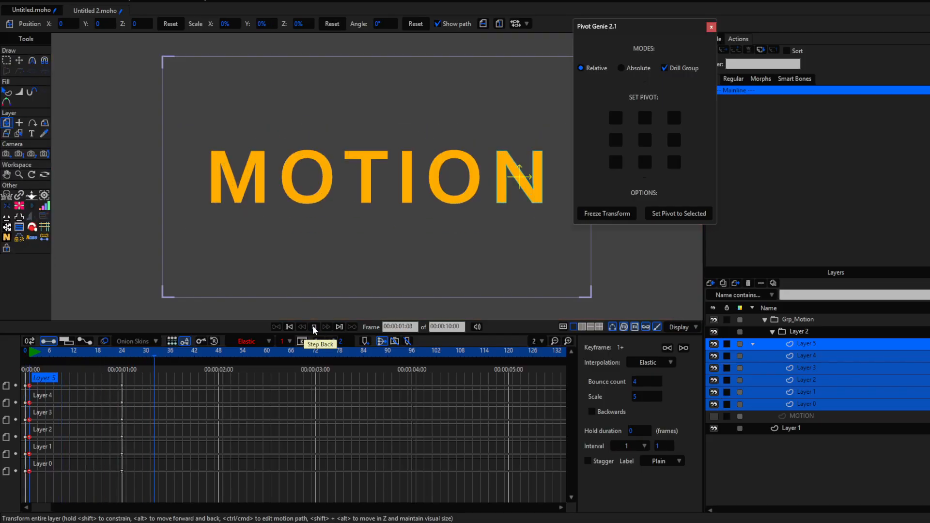
{"action": "left_click", "coordinate": [314, 327]}
Set the elastic scale of the letters' frame 1 keys to 2 and play back the animation.
{"action": "left_click", "coordinate": [646, 397]}
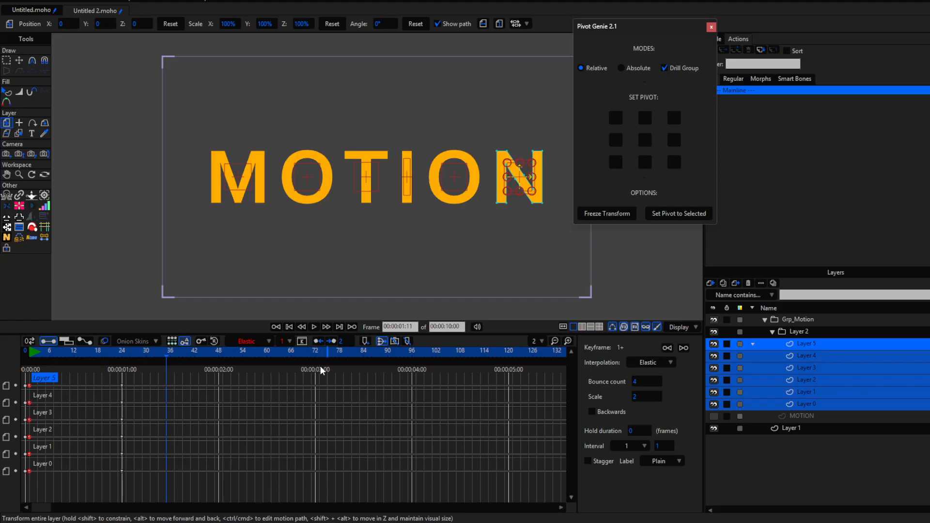
{"action": "left_click", "coordinate": [289, 327]}
{"action": "left_click", "coordinate": [314, 327]}
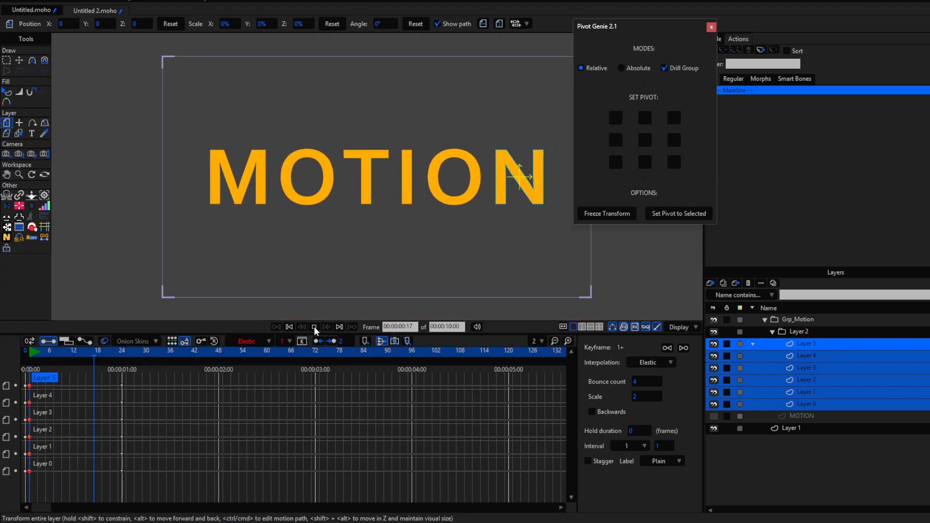
Try moving the frame 24 scale keys of all six letter layers to frame 48 and play back the slower animation.
{"action": "left_click_drag", "start_coordinate": [104, 376], "coordinate": [154, 498]}
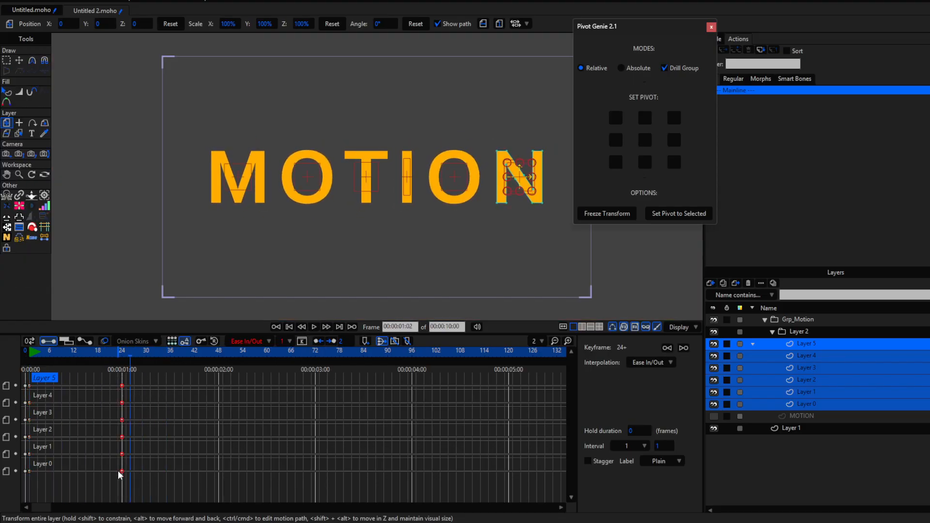
{"action": "left_click_drag", "start_coordinate": [124, 471], "coordinate": [217, 467]}
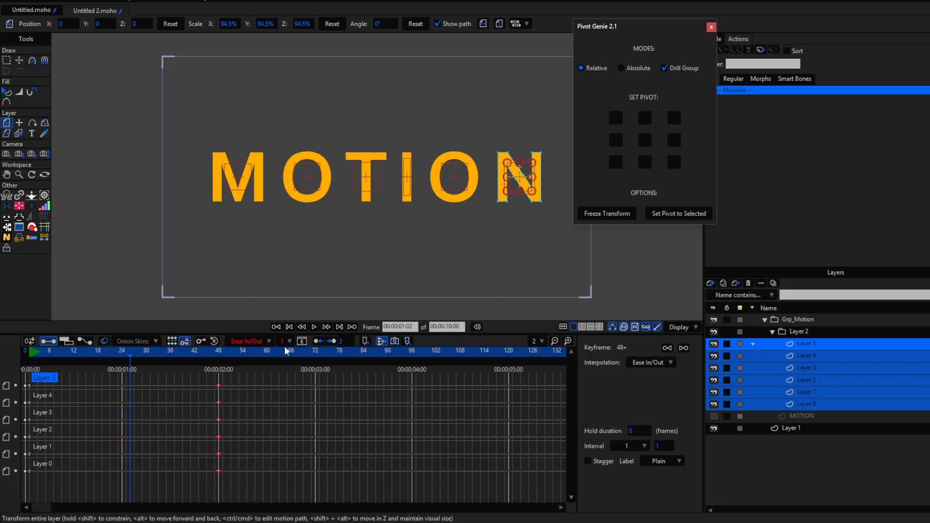
{"action": "left_click", "coordinate": [289, 327]}
{"action": "left_click", "coordinate": [313, 327]}
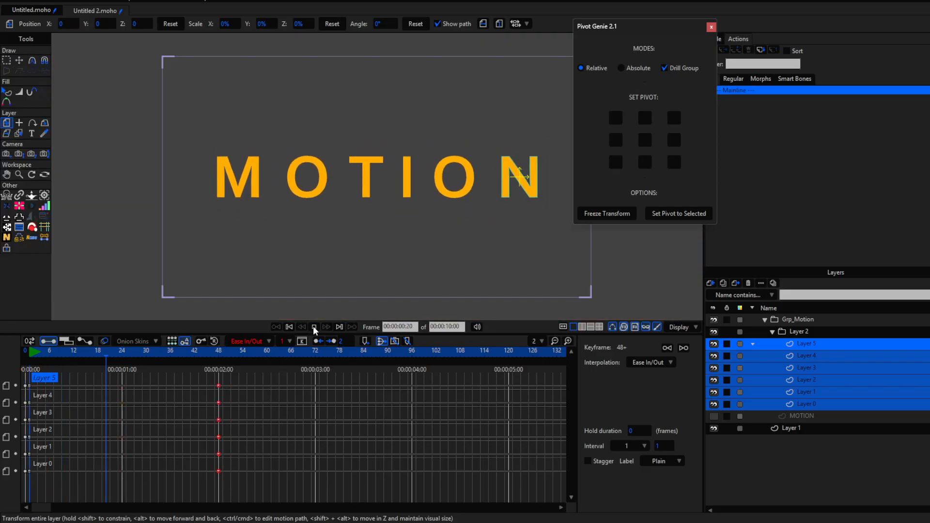
{"action": "left_click", "coordinate": [314, 328]}
Move the end scale keys of all six letter layers to frame 36 and play back the animation.
{"action": "left_click_drag", "start_coordinate": [216, 388], "coordinate": [175, 392]}
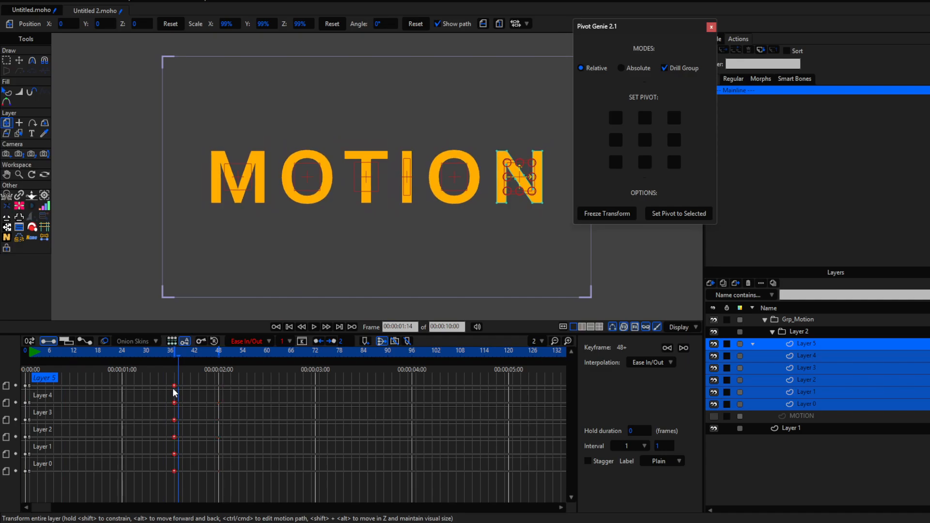
{"action": "left_click", "coordinate": [290, 327]}
{"action": "left_click", "coordinate": [313, 327]}
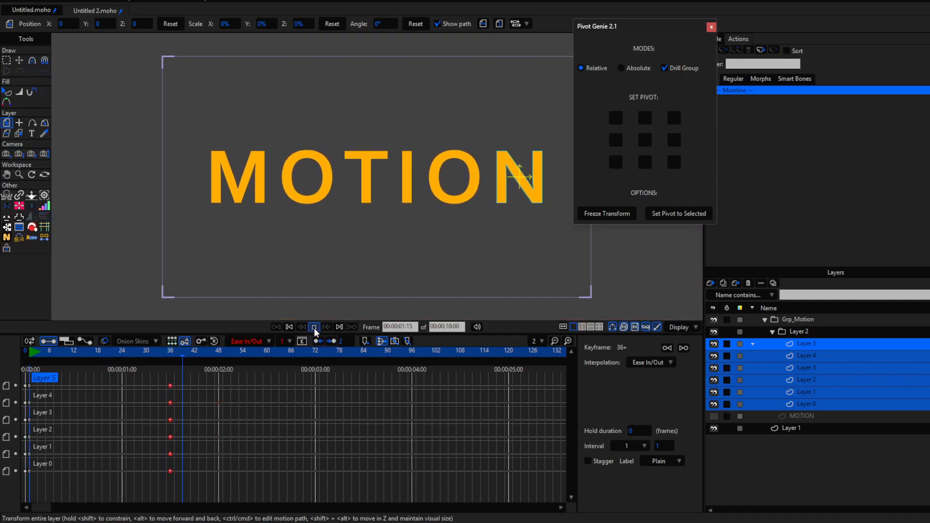
{"action": "left_click", "coordinate": [314, 327]}
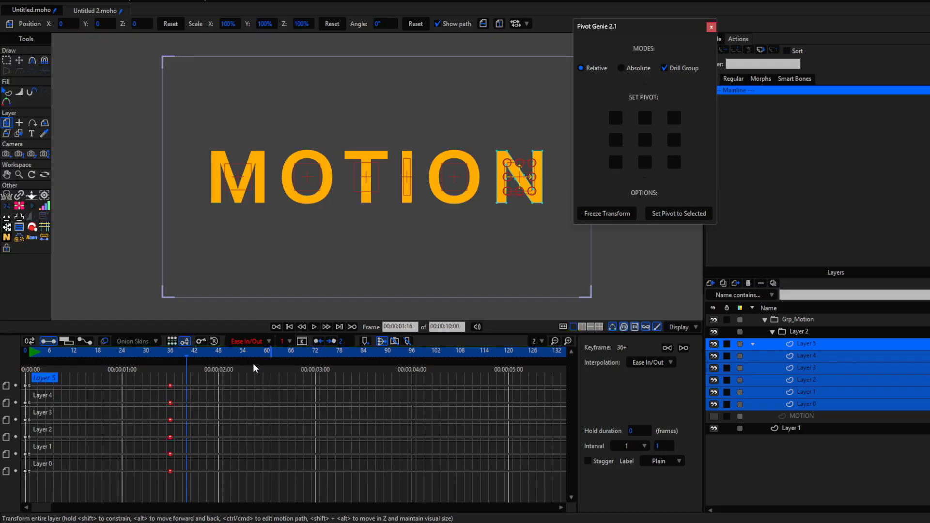
Apply Cycle interpolation to the scale keys at frames 1 and 36 of all letter layers and play back the loop.
{"action": "left_click", "coordinate": [219, 351]}
{"action": "left_click_drag", "start_coordinate": [191, 376], "coordinate": [31, 474]}
{"action": "right_click", "coordinate": [170, 470]}
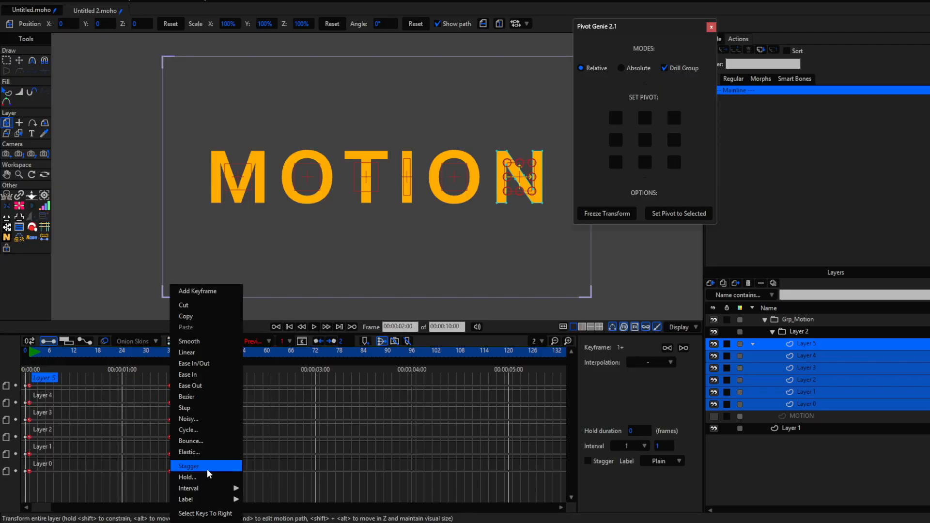
{"action": "left_click", "coordinate": [204, 430]}
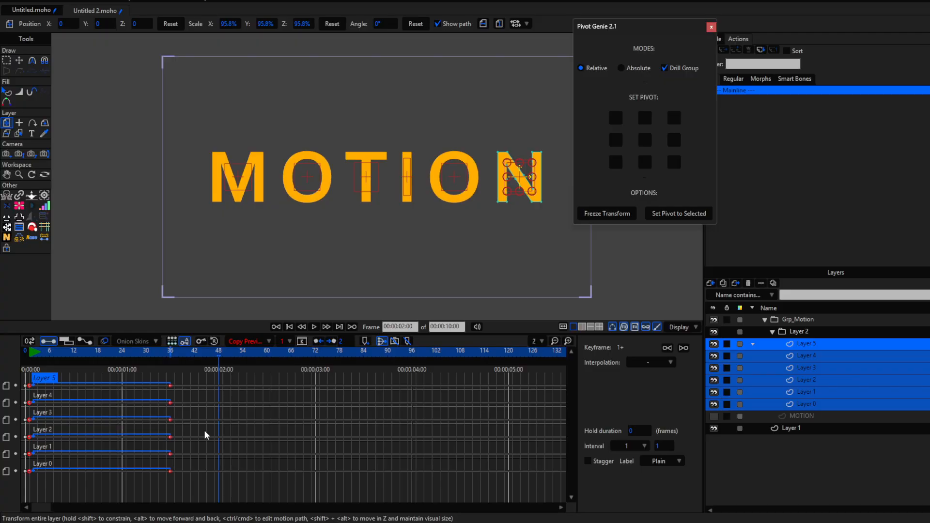
{"action": "left_click", "coordinate": [314, 328]}
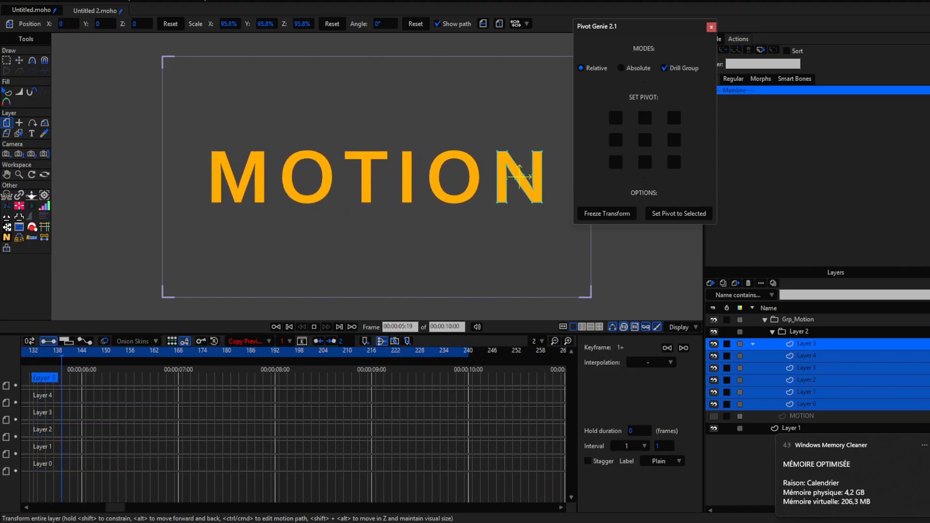
Try bottom-center, middle-left and middle-right pivots on the Layer 2 group during playback, and return its pivot to center.
{"action": "left_click", "coordinate": [798, 332]}
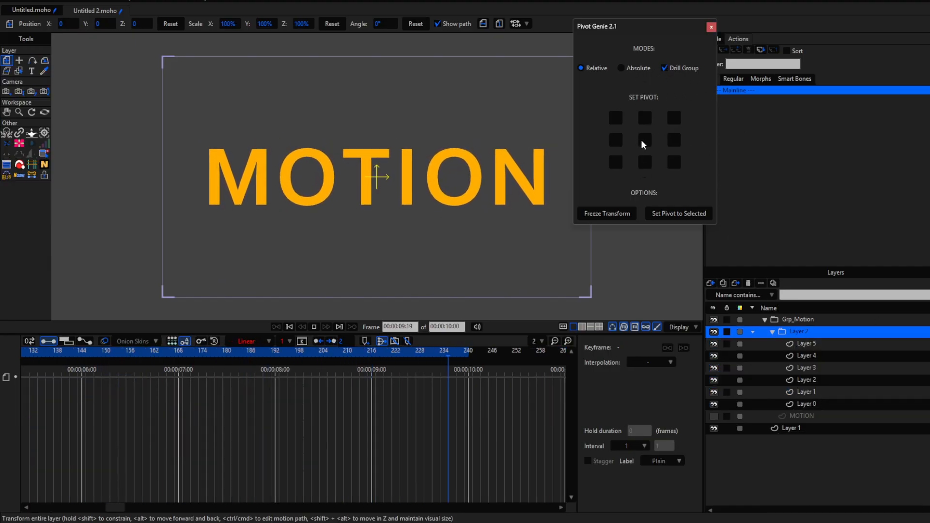
{"action": "left_click", "coordinate": [644, 161]}
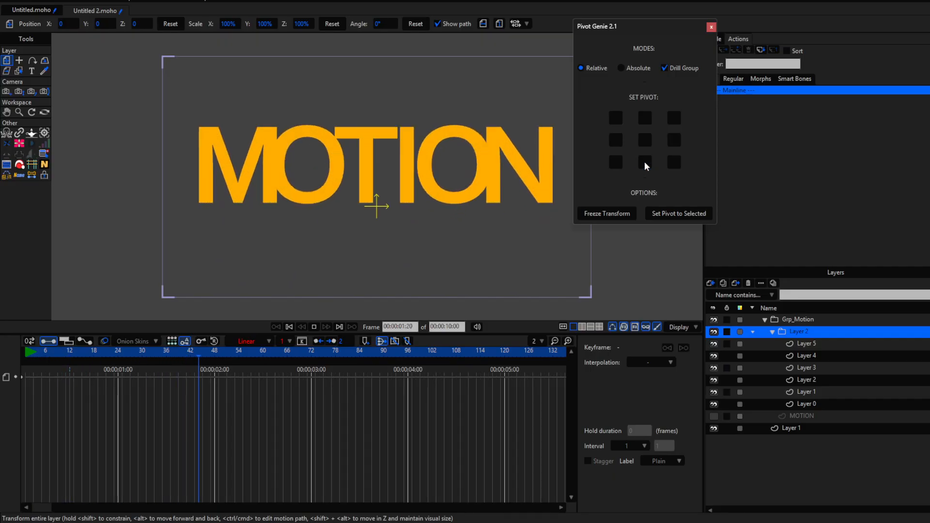
{"action": "left_click", "coordinate": [615, 140]}
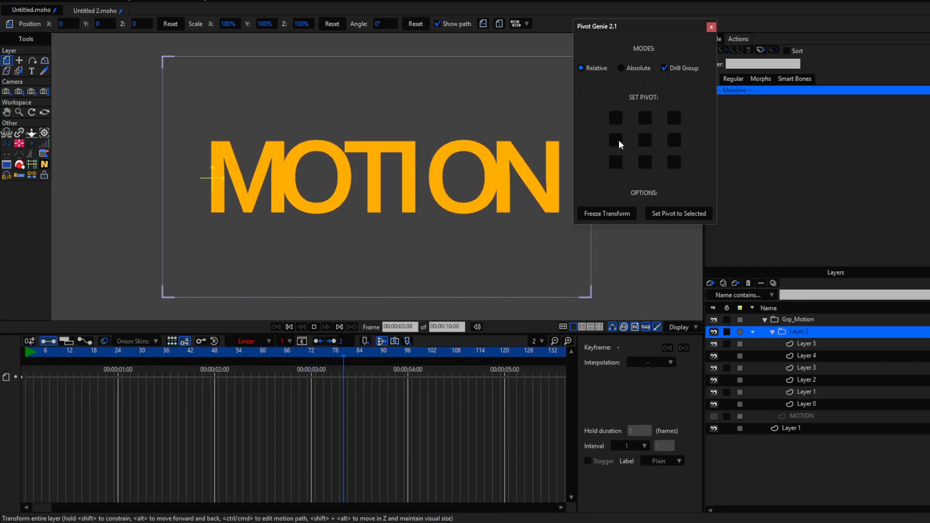
{"action": "left_click", "coordinate": [672, 142]}
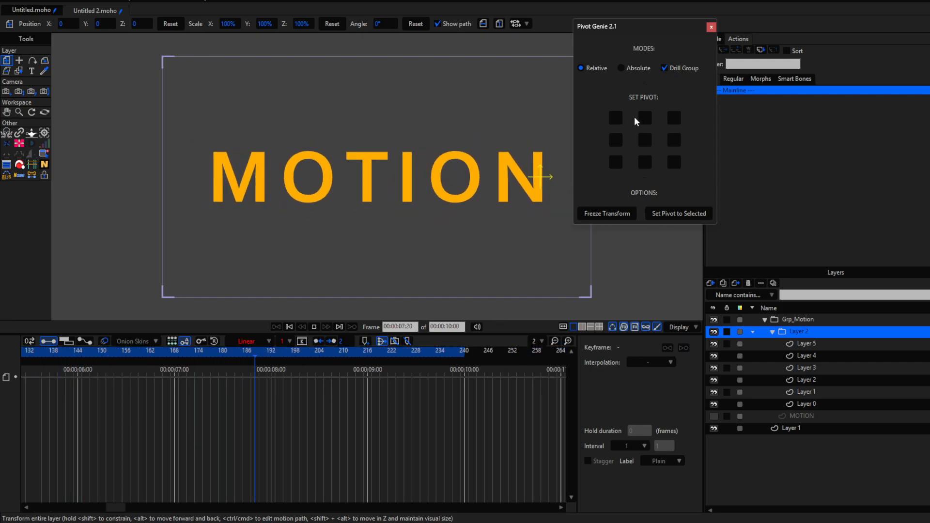
{"action": "left_click", "coordinate": [645, 140]}
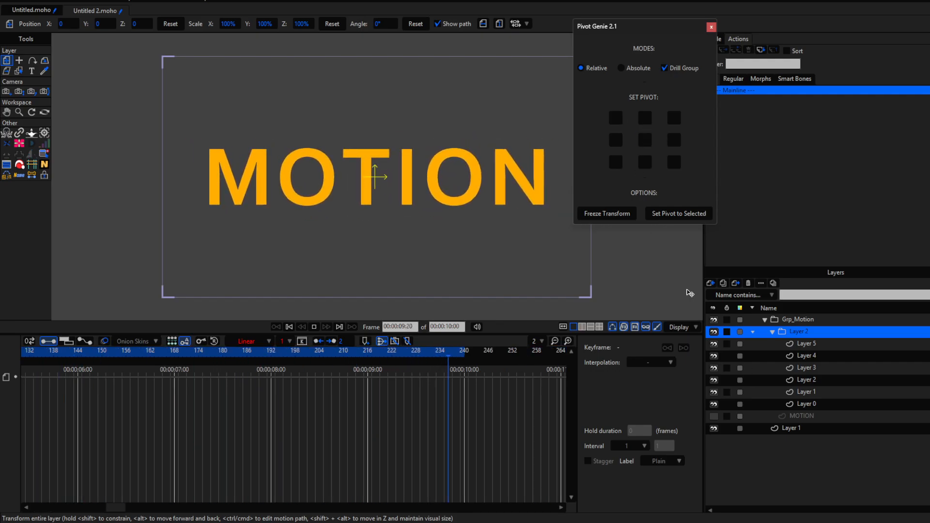
Label Layer 0, Layer 2 and Layer 4 with the Green layer color.
{"action": "left_click", "coordinate": [806, 404]}
{"action": "left_click", "coordinate": [816, 380], "text": "ctrl"}
{"action": "left_click", "coordinate": [814, 357], "text": "ctrl"}
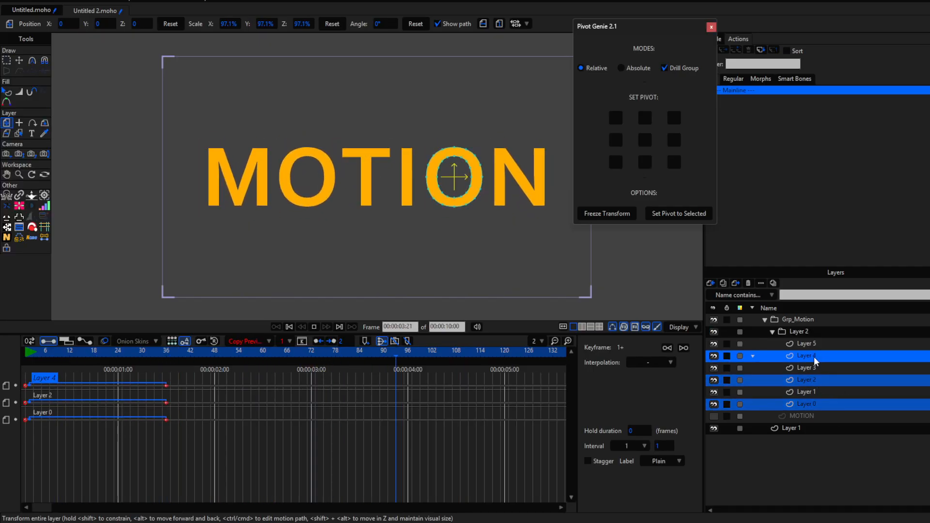
{"action": "left_click", "coordinate": [750, 356]}
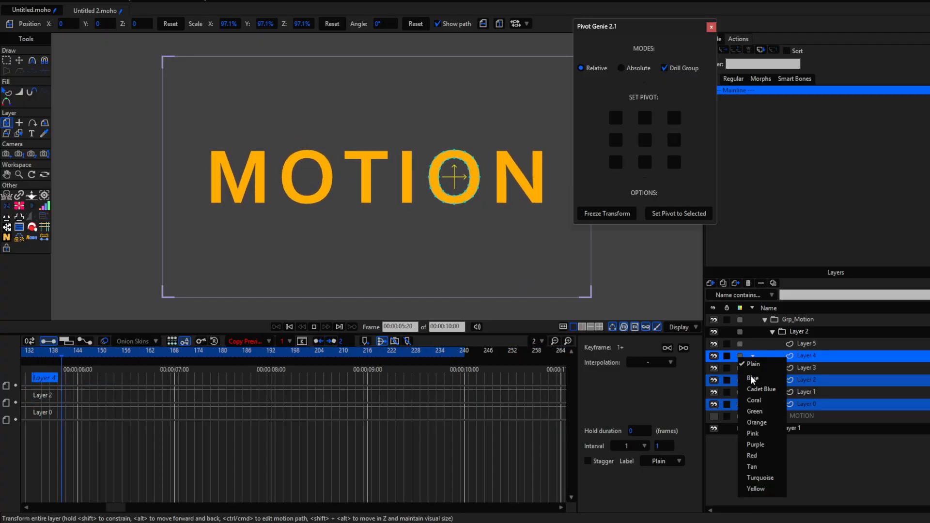
{"action": "left_click", "coordinate": [757, 412]}
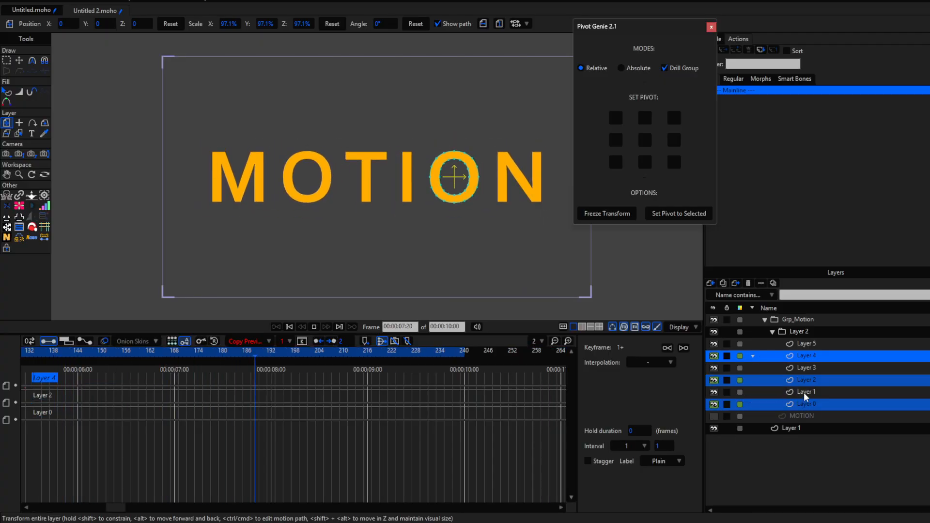
Label Layer 1, Layer 3 and Layer 5 with the Orange layer color.
{"action": "left_click", "coordinate": [803, 392]}
{"action": "left_click", "coordinate": [803, 370], "text": "ctrl"}
{"action": "left_click", "coordinate": [803, 347], "text": "ctrl"}
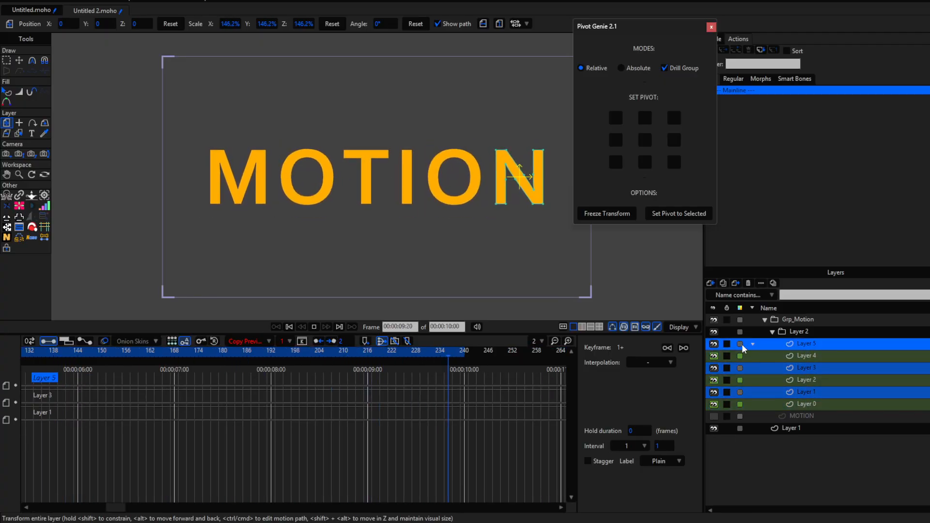
{"action": "left_click", "coordinate": [752, 344]}
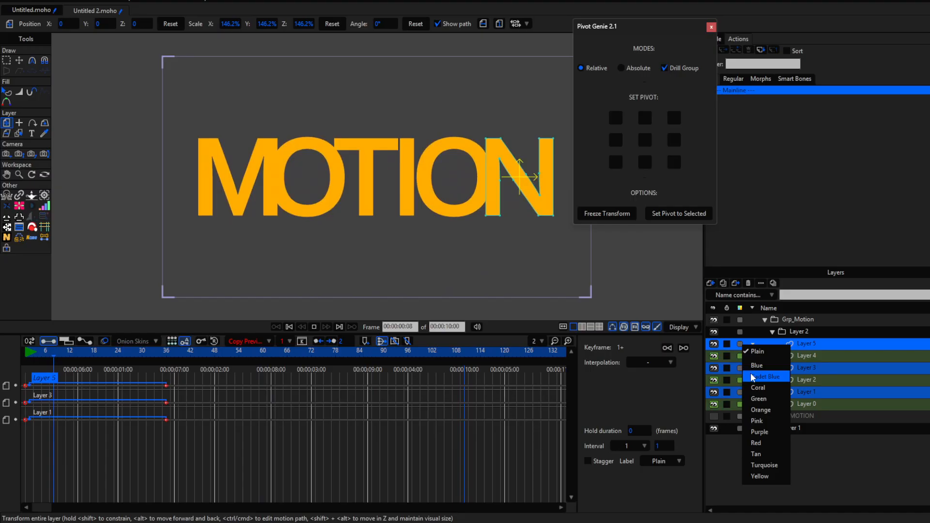
{"action": "left_click", "coordinate": [761, 409]}
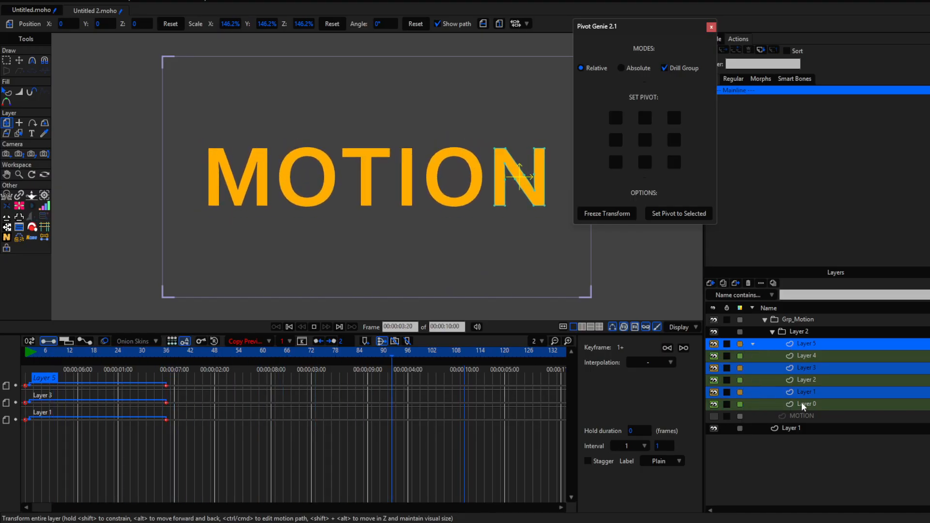
Set bottom-center pivots for all the letters through the Layer 2 group with Drill Group enabled.
{"action": "left_click", "coordinate": [644, 167]}
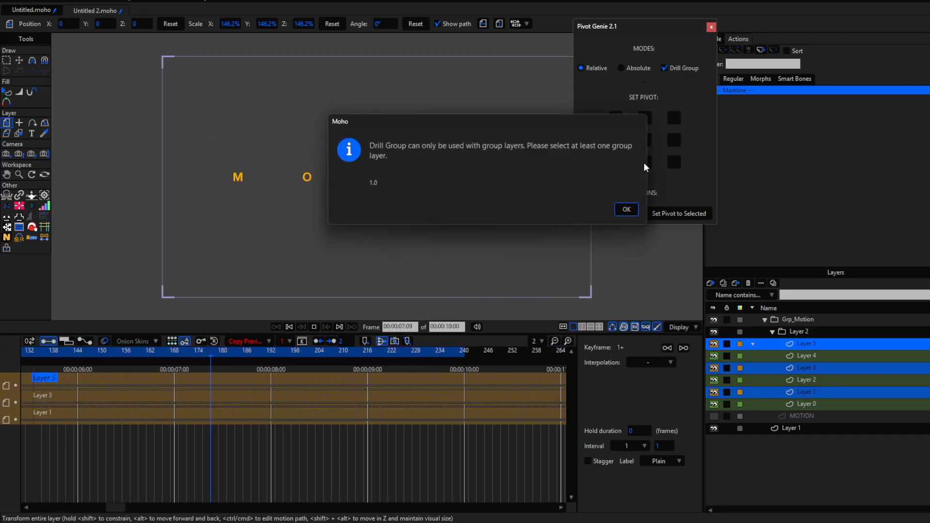
{"action": "left_click", "coordinate": [622, 211]}
{"action": "left_click", "coordinate": [798, 332]}
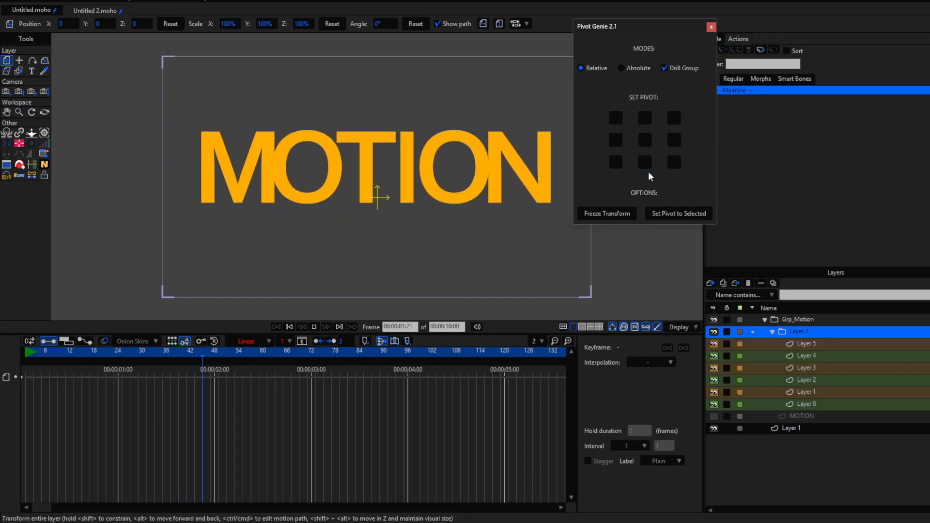
Select the orange-labeled Layer 5, Layer 3 and Layer 1 and turn off Drill Group in Pivot Genie.
{"action": "left_click", "coordinate": [815, 345]}
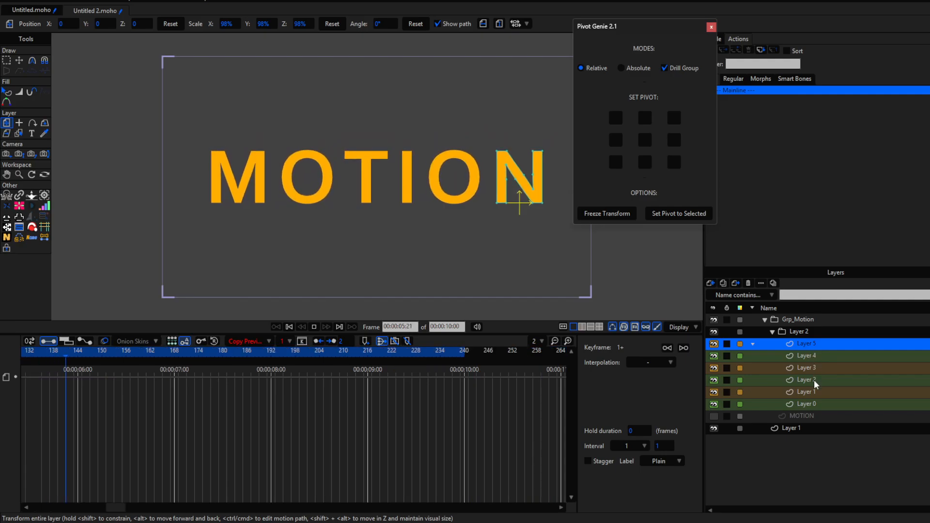
{"action": "left_click", "coordinate": [806, 368], "text": "ctrl"}
{"action": "left_click", "coordinate": [810, 392], "text": "ctrl"}
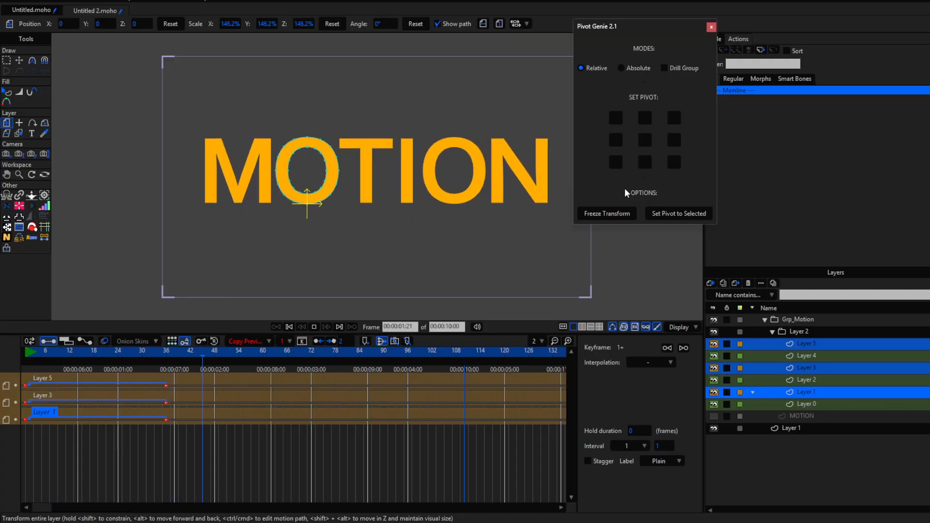
Set the pivots of the green-labeled Layer 4, Layer 2 and Layer 0 to top center.
{"action": "left_click", "coordinate": [813, 357]}
{"action": "left_click", "coordinate": [808, 379], "text": "ctrl"}
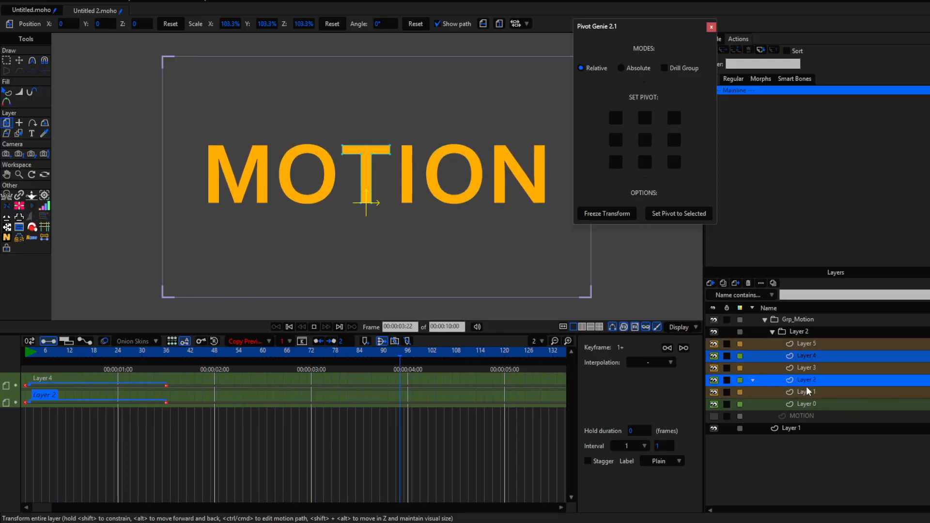
{"action": "left_click", "coordinate": [808, 402], "text": "ctrl"}
{"action": "left_click", "coordinate": [646, 119]}
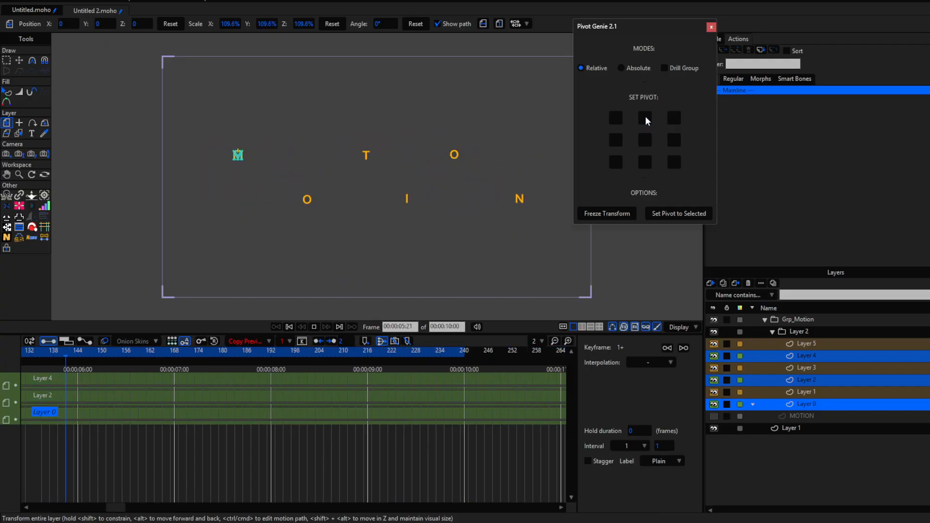